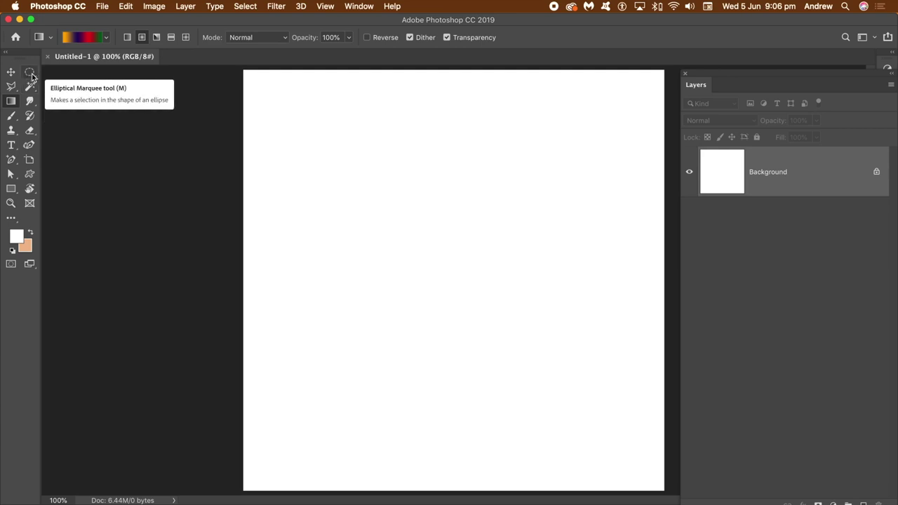
# Step: Draw a large circular selection, about 48.51 cm across, with the Elliptical Marquee
pyautogui.click(30, 75)
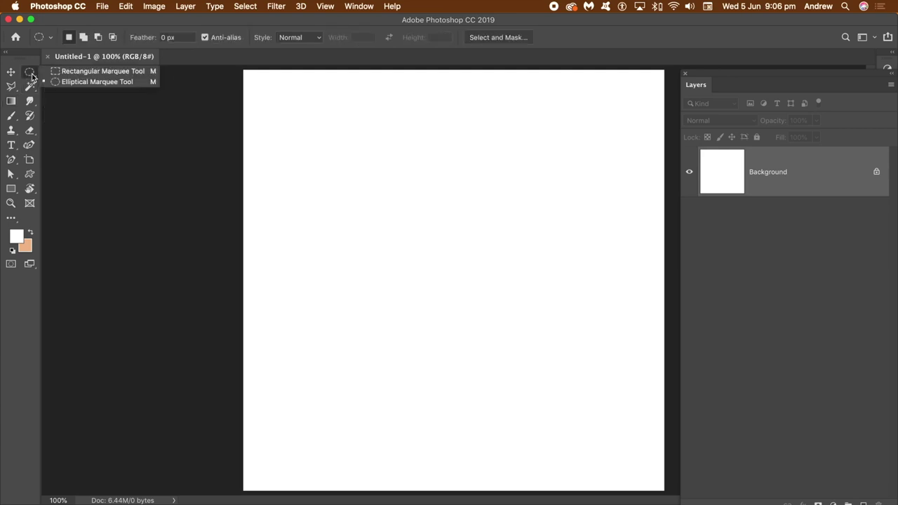
pyautogui.click(112, 83)
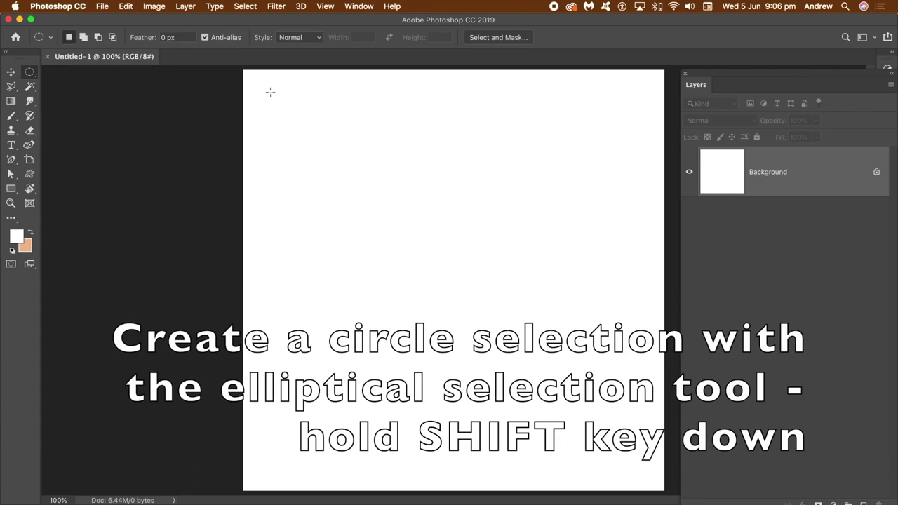
pyautogui.moveTo(269, 92); pyautogui.dragTo(654, 481)
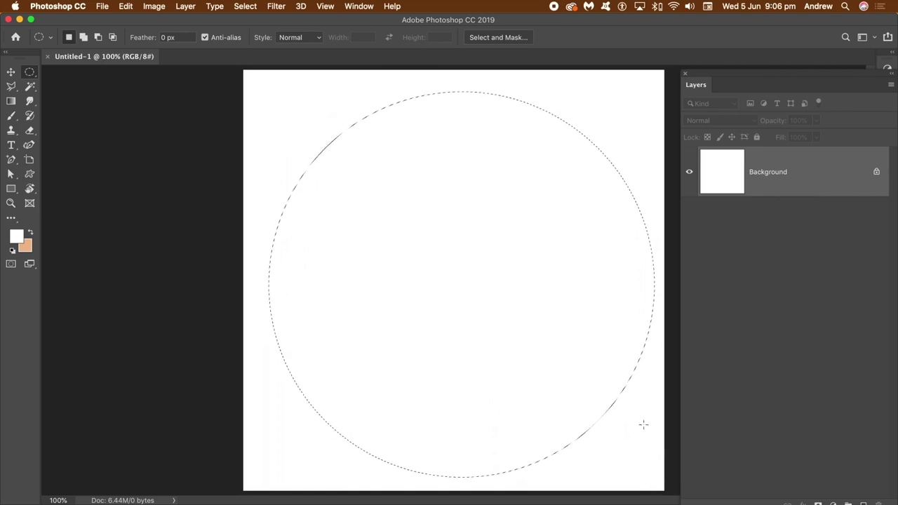
# Step: Switch to the Gradient tool with a yellow-to-violet gradient preset
pyautogui.click(15, 103)
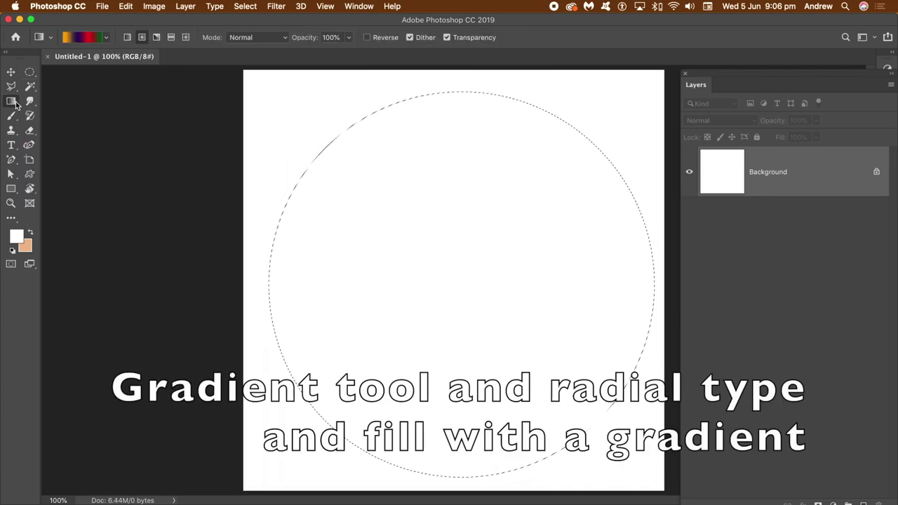
pyautogui.click(106, 38)
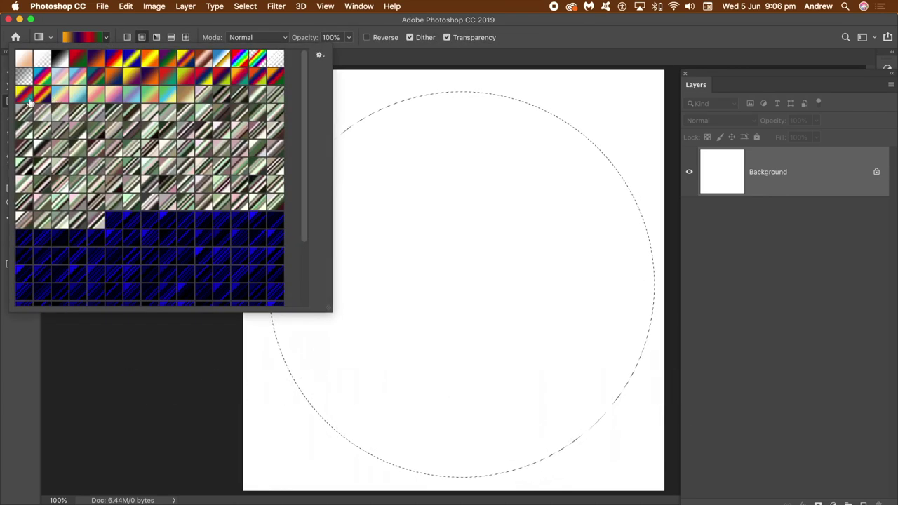
pyautogui.click(132, 78)
pyautogui.click(294, 24)
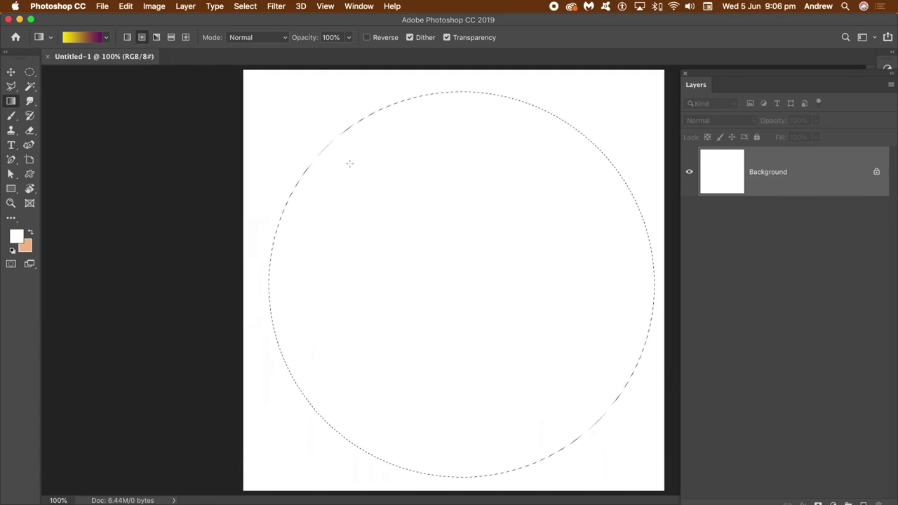
# Step: Fill the circle with a radial gradient, bright yellow at upper left fading to purple
pyautogui.moveTo(354, 167)
pyautogui.mouseDown()
pyautogui.moveTo(536, 315)
pyautogui.moveTo(631, 431)
pyautogui.mouseUp()
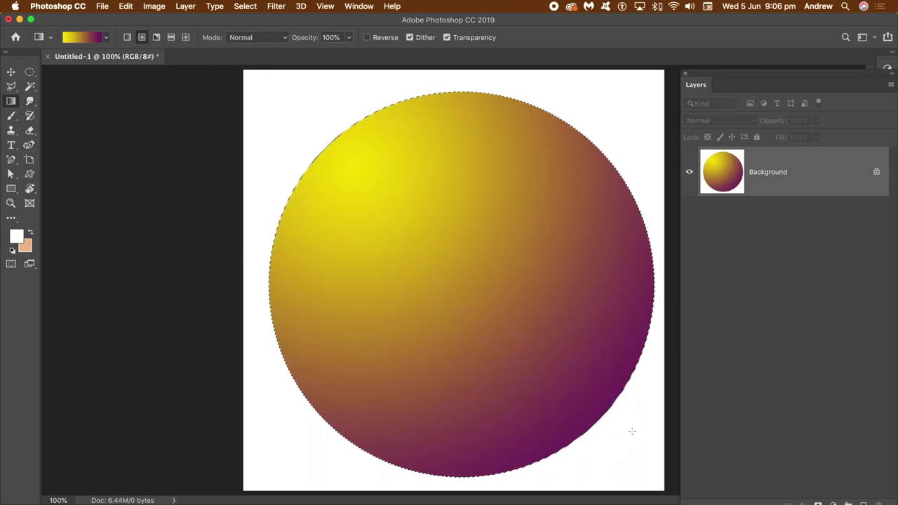
pyautogui.moveTo(357, 175); pyautogui.dragTo(611, 407)
pyautogui.moveTo(395, 242); pyautogui.dragTo(590, 450)
pyautogui.moveTo(380, 133); pyautogui.dragTo(631, 446)
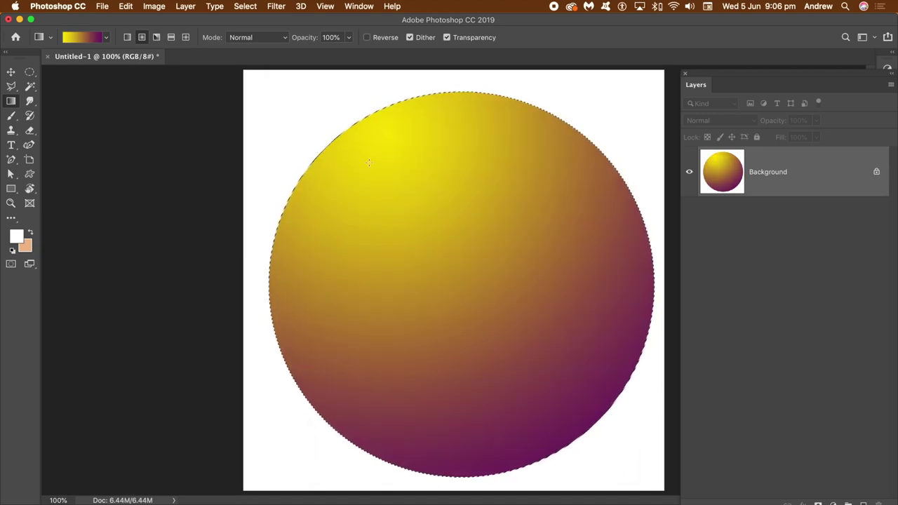
pyautogui.moveTo(362, 173); pyautogui.dragTo(614, 426)
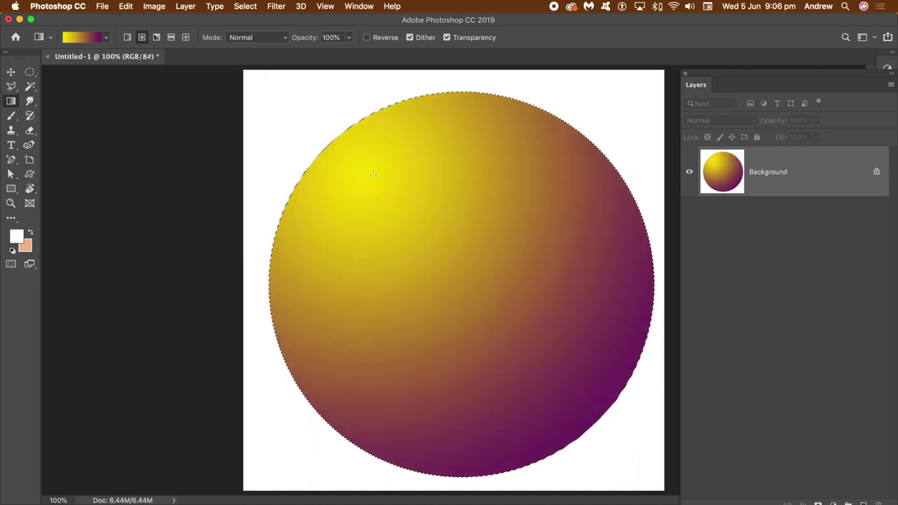
pyautogui.moveTo(378, 200); pyautogui.dragTo(659, 437)
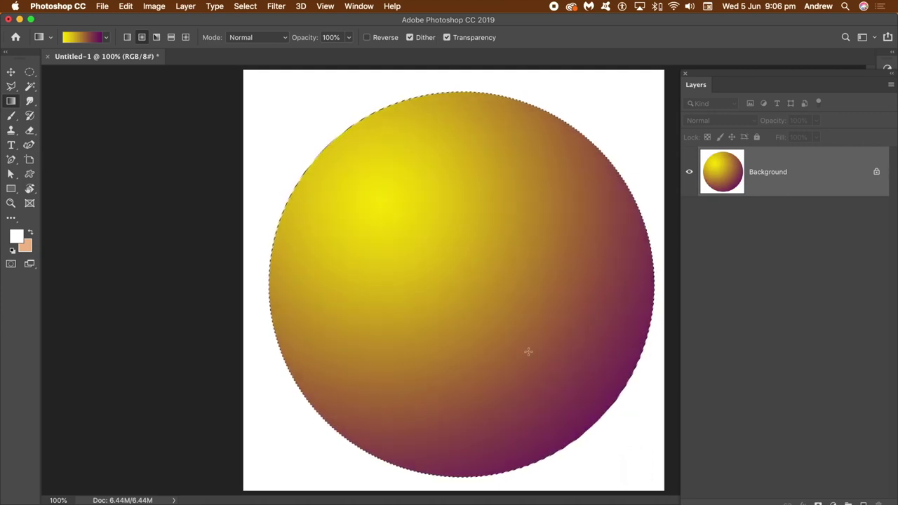
pyautogui.moveTo(304, 118); pyautogui.dragTo(401, 226)
pyautogui.moveTo(338, 129); pyautogui.dragTo(524, 320)
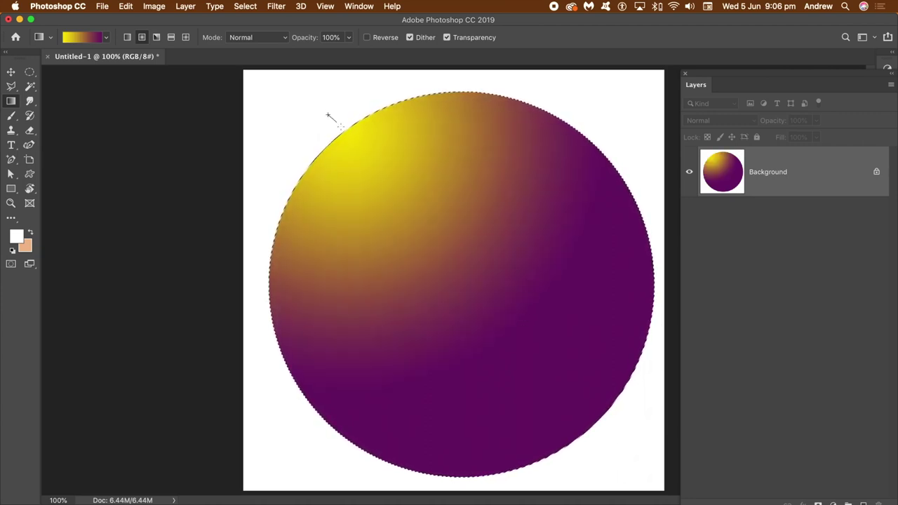
pyautogui.moveTo(328, 115); pyautogui.dragTo(516, 311)
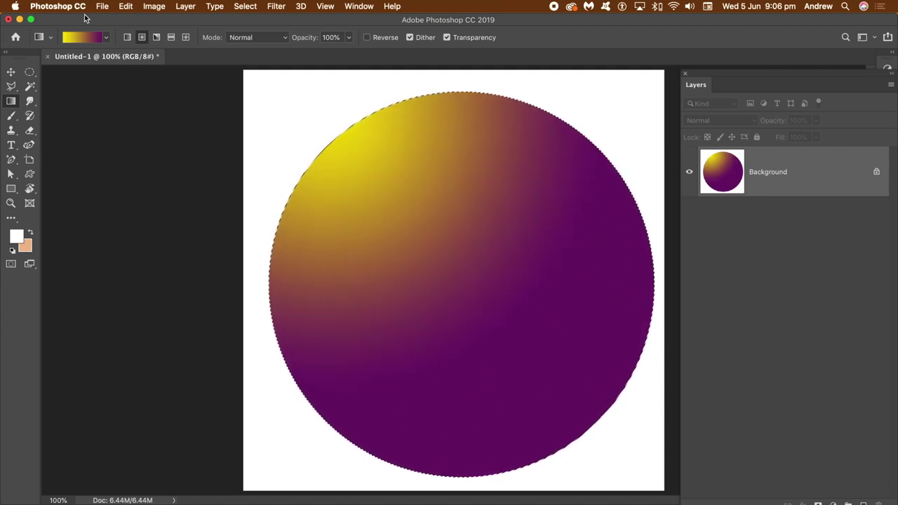
# Step: Try the red-to-green gradient preset as a radial fill on the circle
pyautogui.click(106, 37)
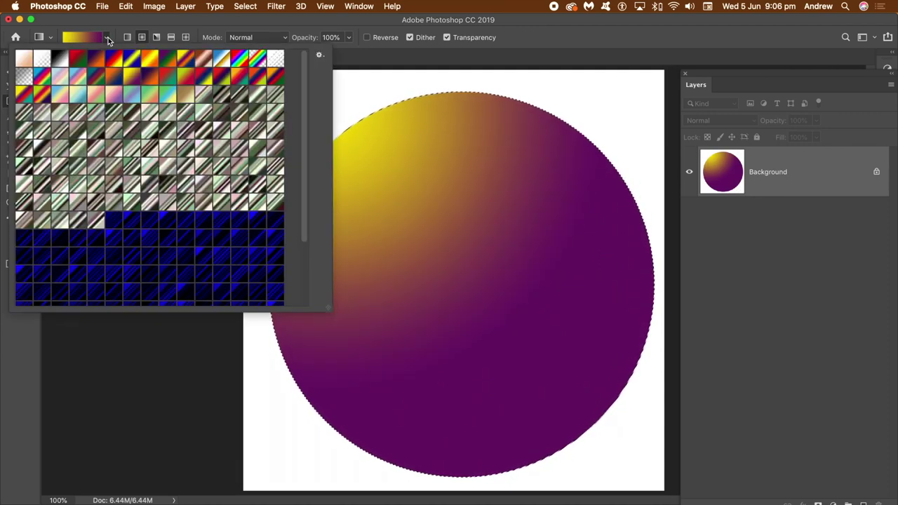
pyautogui.click(78, 59)
pyautogui.click(353, 24)
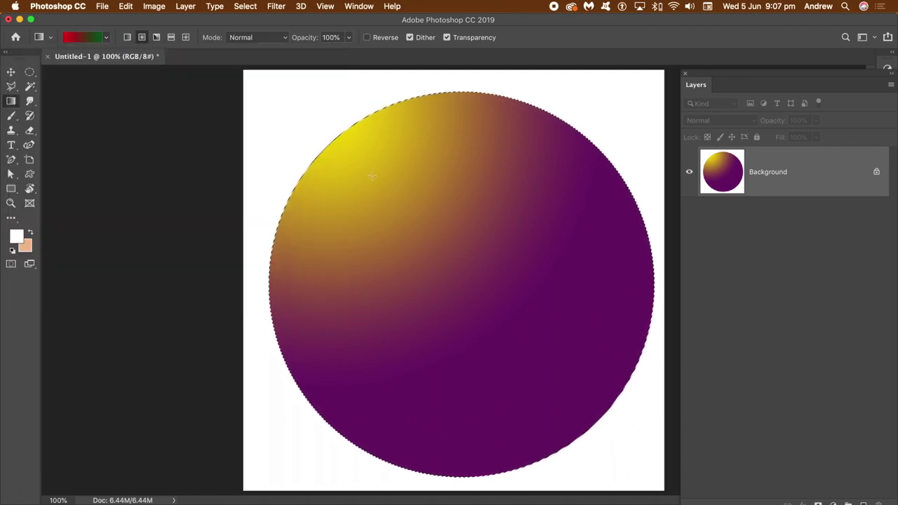
pyautogui.moveTo(372, 175); pyautogui.dragTo(583, 411)
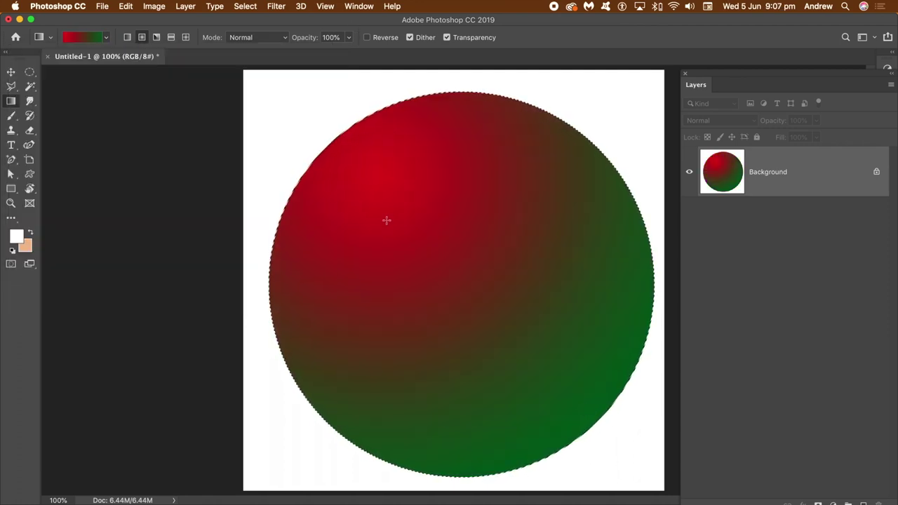
# Step: Refill the circle with the Red, Violet, Yellow-Green preset, red fading into dark violet
pyautogui.click(106, 40)
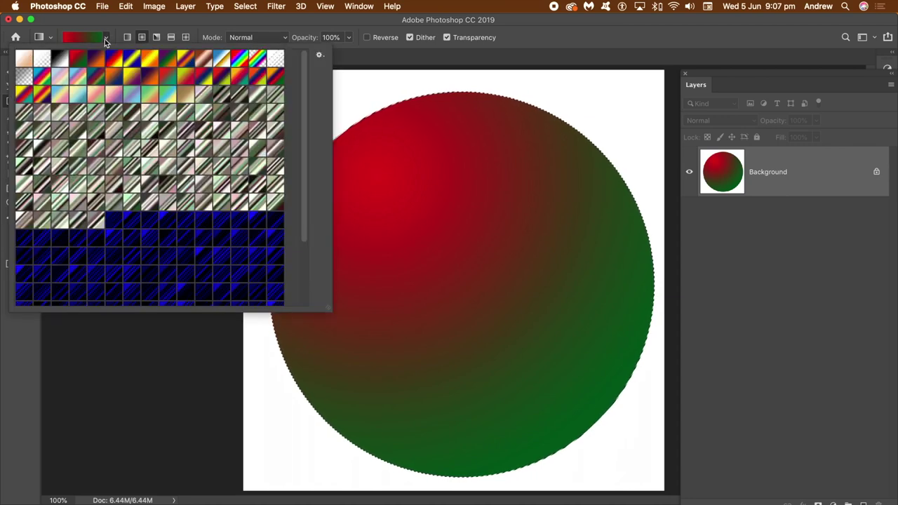
pyautogui.click(186, 59)
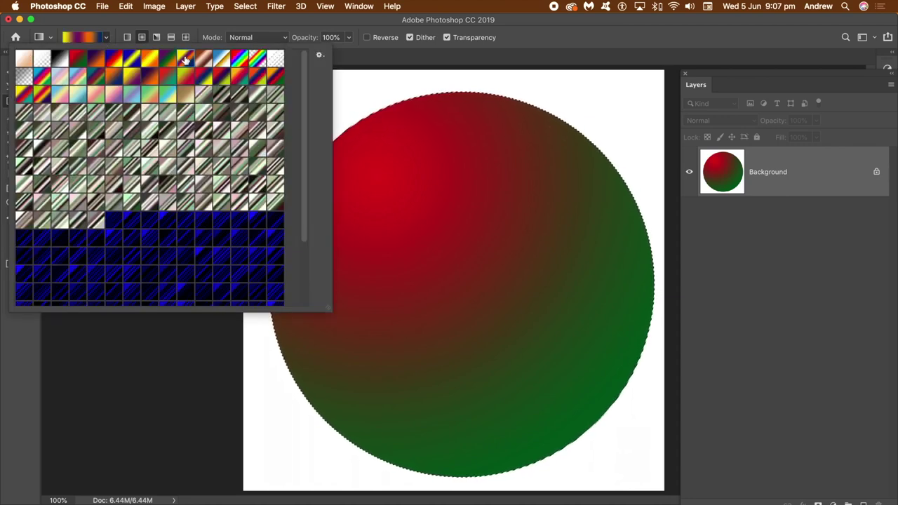
pyautogui.click(221, 76)
pyautogui.click(316, 21)
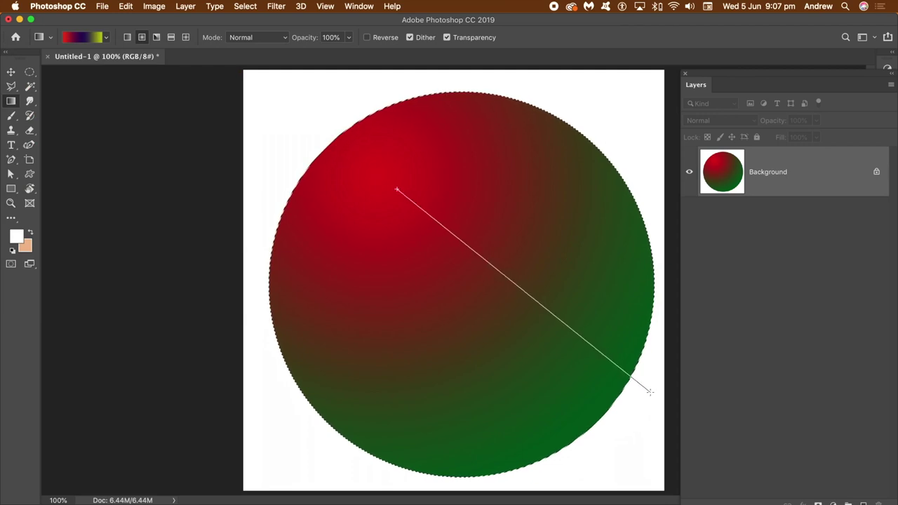
pyautogui.moveTo(650, 391); pyautogui.dragTo(650, 391)
pyautogui.moveTo(387, 222); pyautogui.dragTo(716, 491)
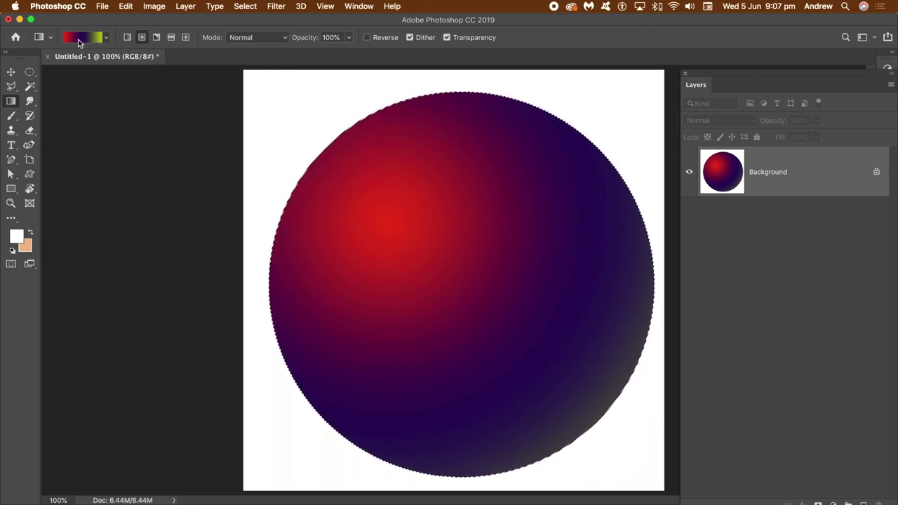
pyautogui.click(78, 39)
# Step: Set the gradient's end stop to white and refill the circle
pyautogui.doubleClick(293, 343)
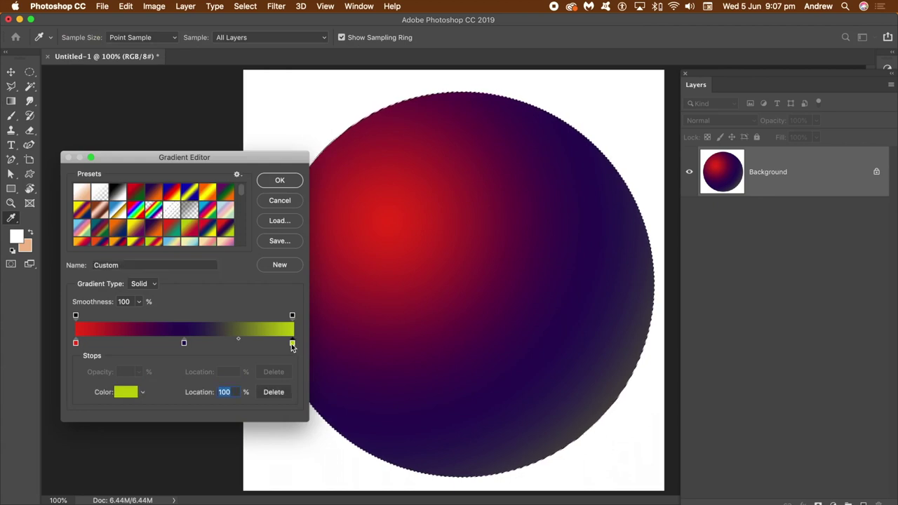
pyautogui.click(607, 215)
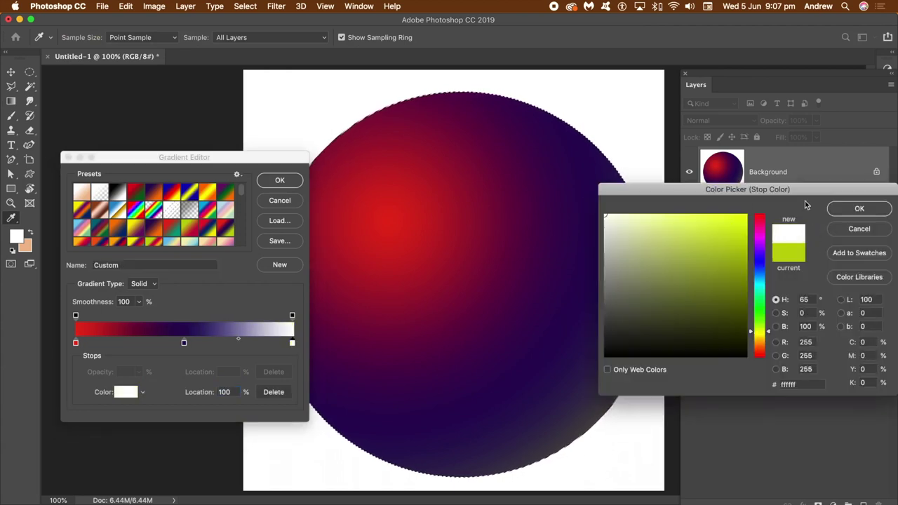
pyautogui.click(860, 208)
pyautogui.click(281, 181)
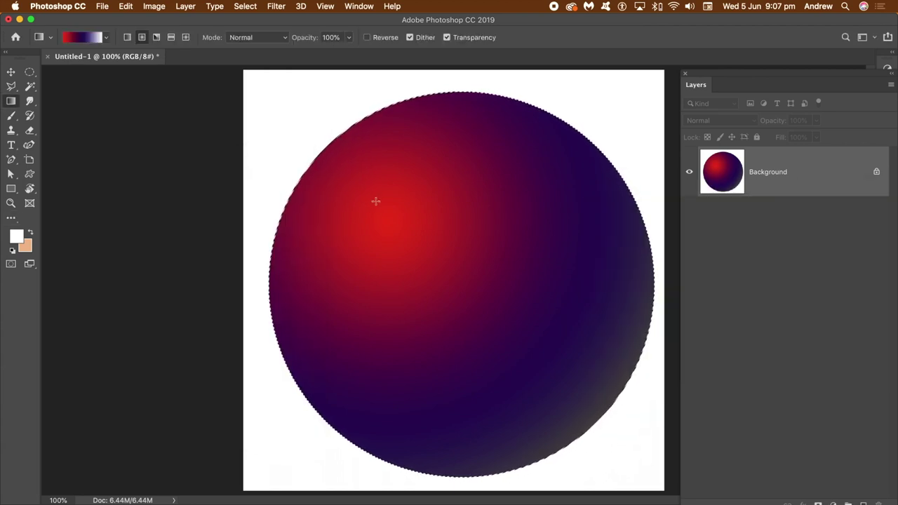
pyautogui.moveTo(375, 201); pyautogui.dragTo(629, 424)
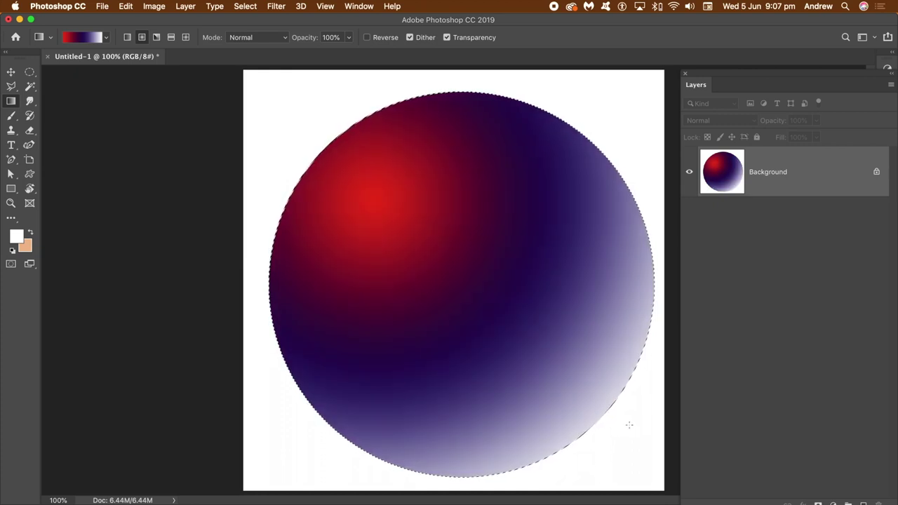
pyautogui.moveTo(394, 219); pyautogui.dragTo(666, 448)
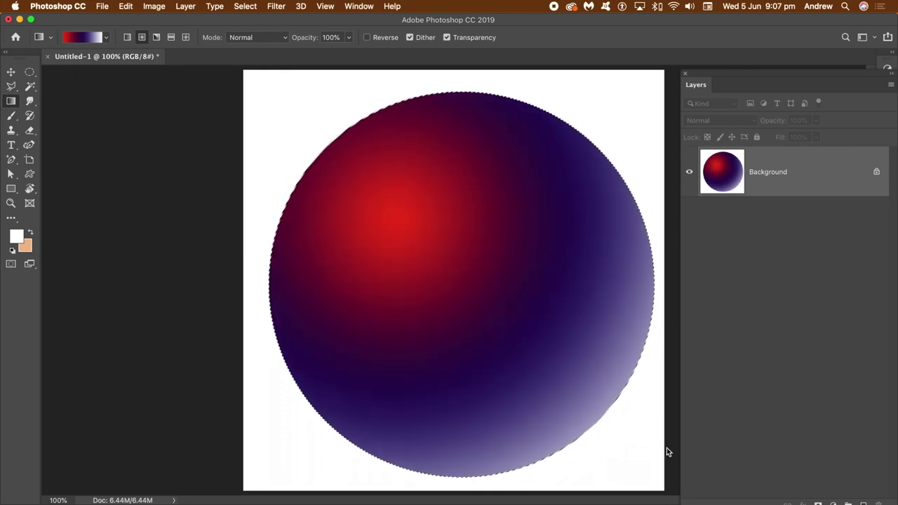
# Step: Move the red stop to 9%, make the start stop white, and refill from the highlight
pyautogui.click(80, 37)
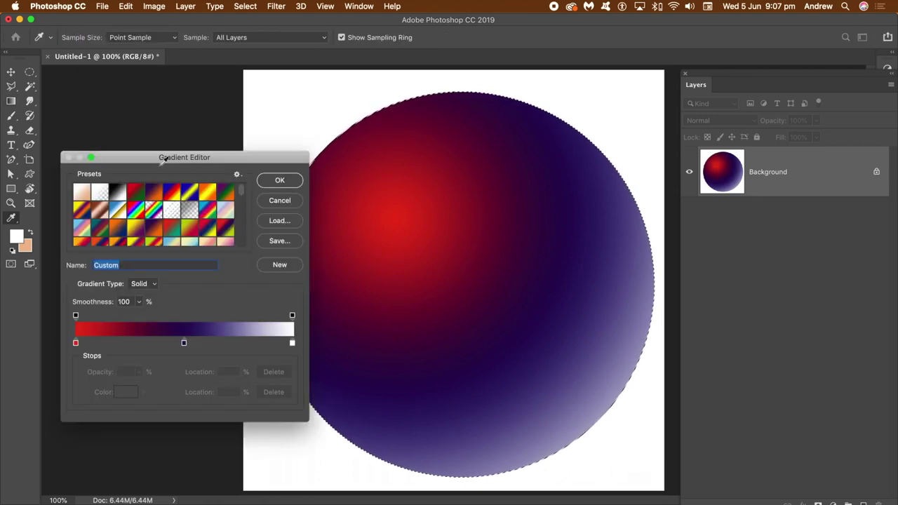
pyautogui.moveTo(76, 343); pyautogui.dragTo(95, 342)
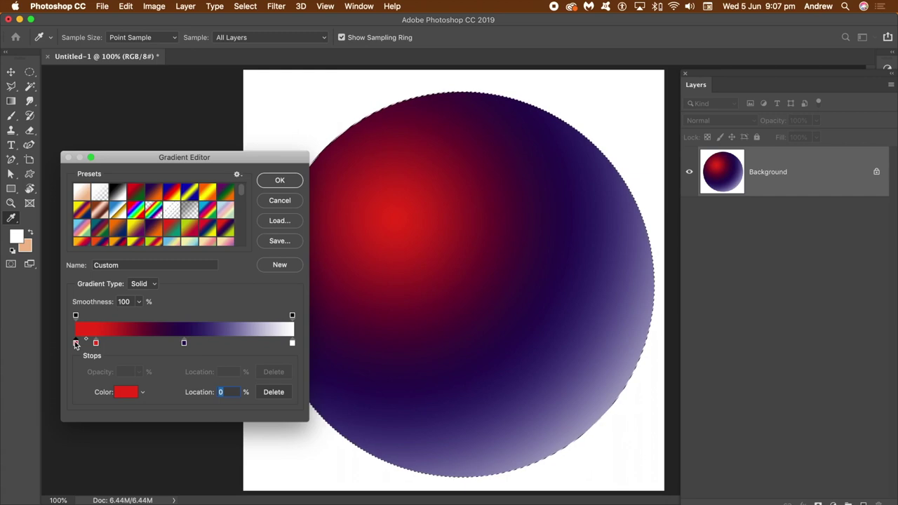
pyautogui.doubleClick(75, 342)
pyautogui.moveTo(614, 223); pyautogui.dragTo(587, 209)
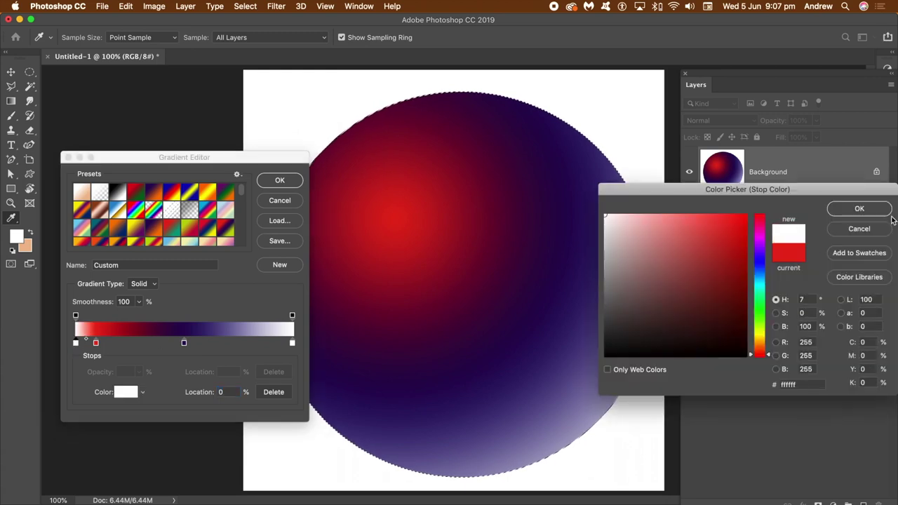
pyautogui.click(859, 208)
pyautogui.click(280, 182)
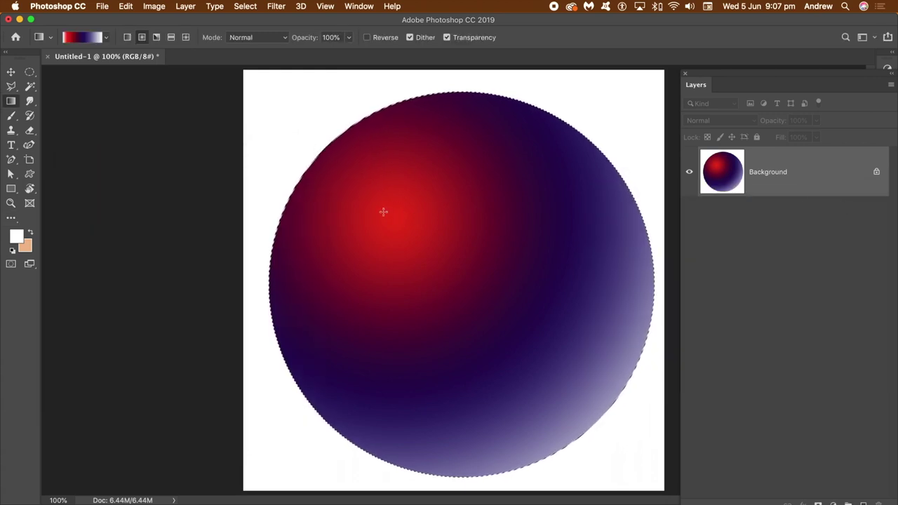
pyautogui.moveTo(564, 373); pyautogui.dragTo(565, 375)
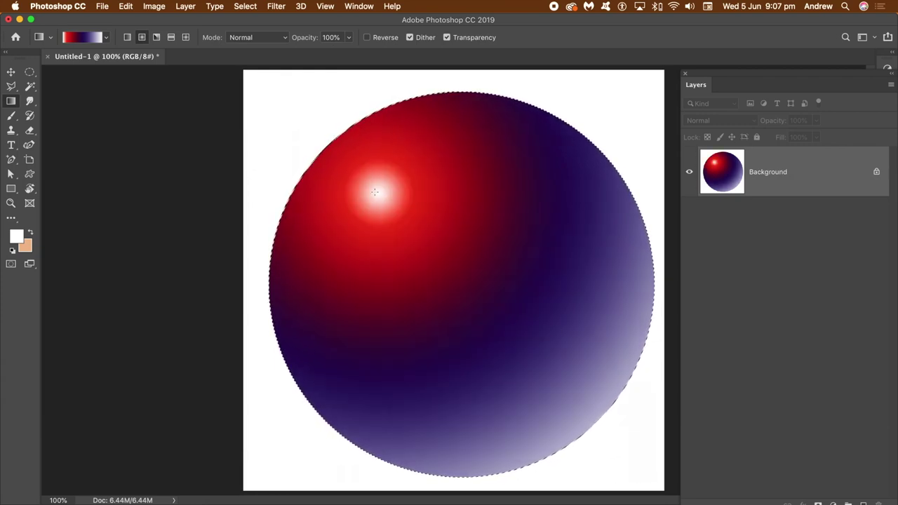
pyautogui.moveTo(375, 192); pyautogui.dragTo(683, 460)
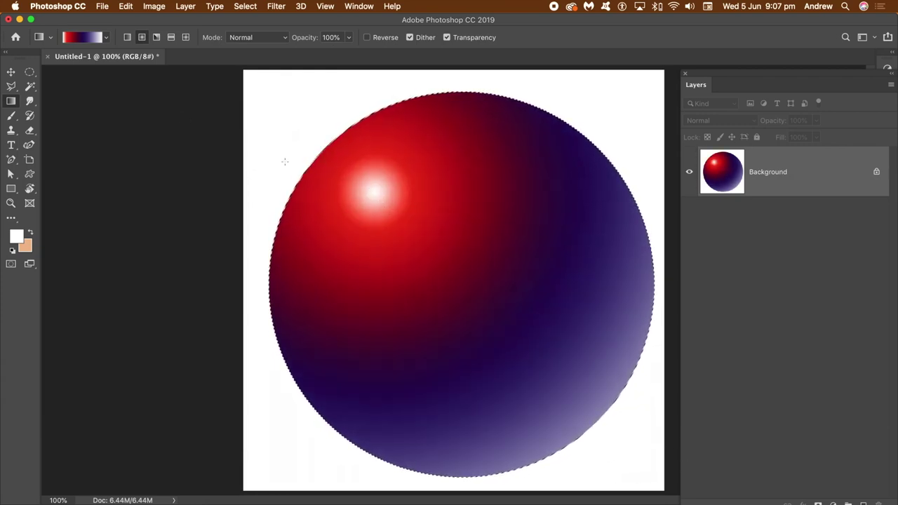
# Step: Move the red stop to 18% and redraw the sphere with a larger white highlight
pyautogui.click(82, 36)
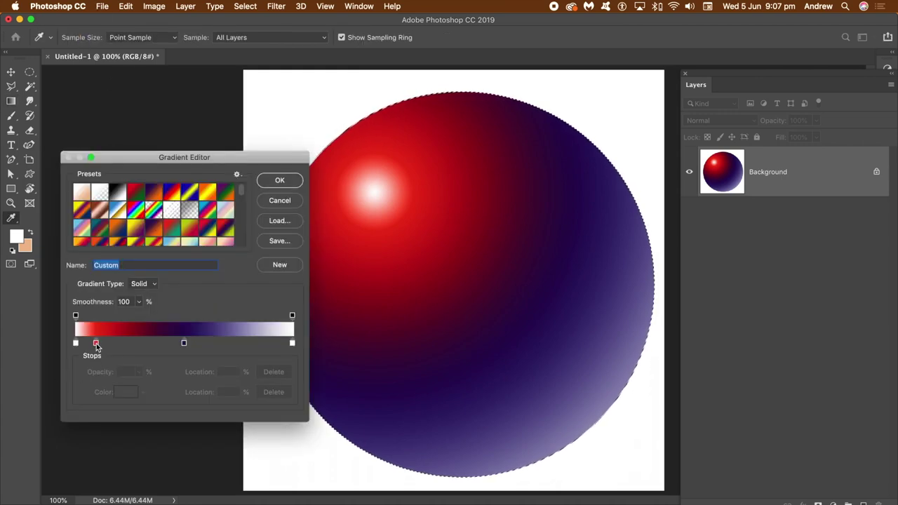
pyautogui.moveTo(96, 343); pyautogui.dragTo(114, 343)
pyautogui.click(76, 343)
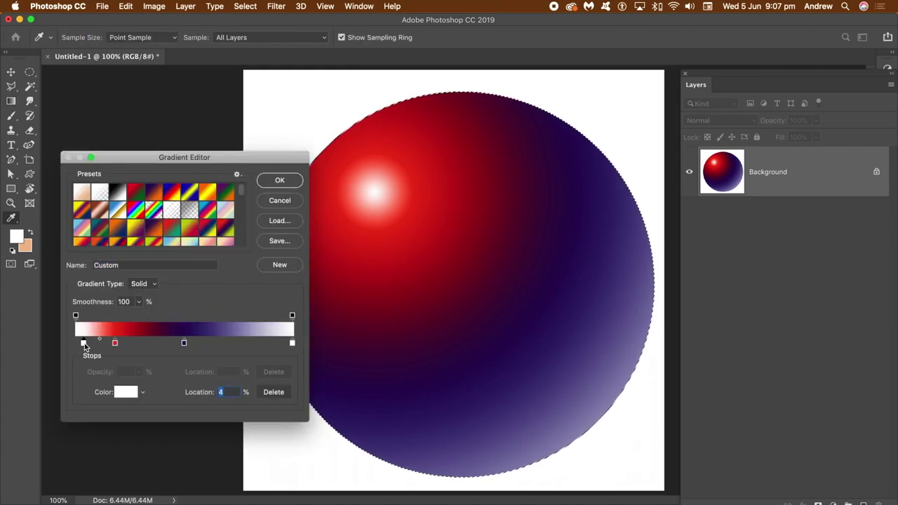
pyautogui.click(279, 180)
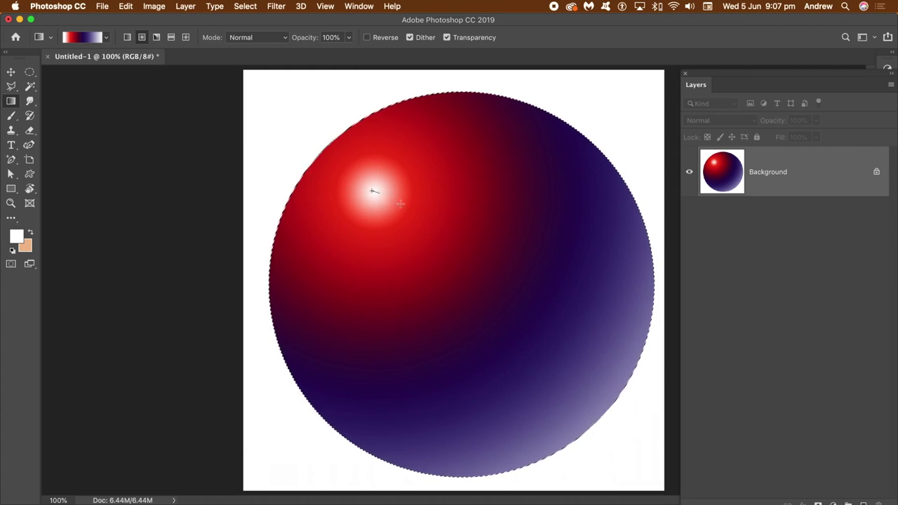
pyautogui.moveTo(400, 204); pyautogui.dragTo(704, 440)
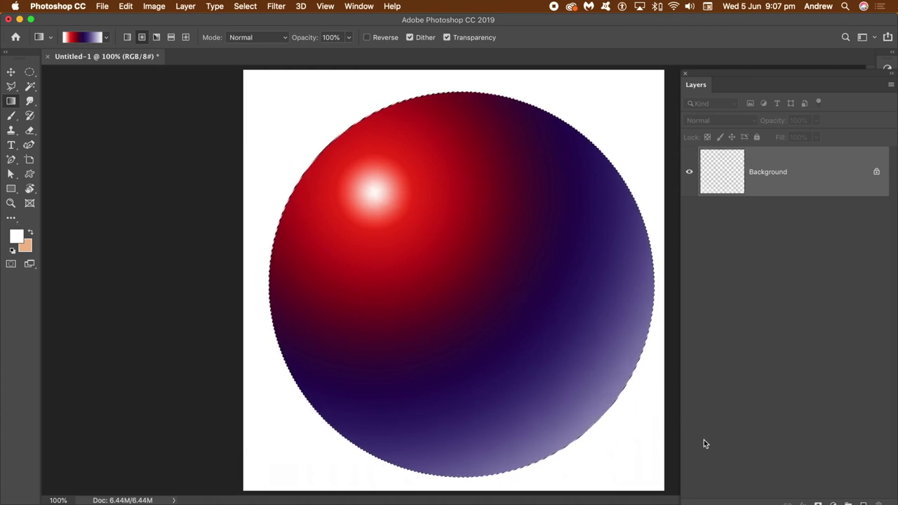
pyautogui.click(75, 39)
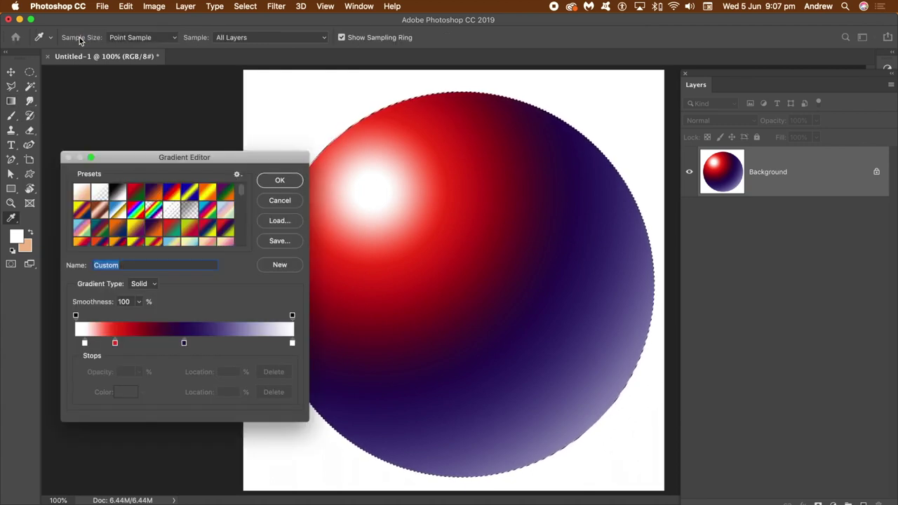
# Step: Refill the circle with the Violet, Orange radial gradient preset
pyautogui.click(154, 198)
pyautogui.click(279, 181)
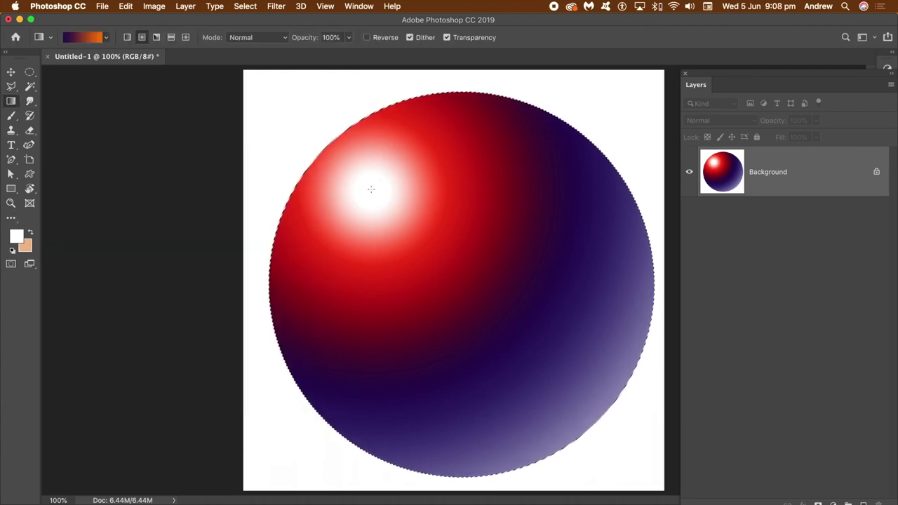
pyautogui.moveTo(373, 195); pyautogui.dragTo(637, 441)
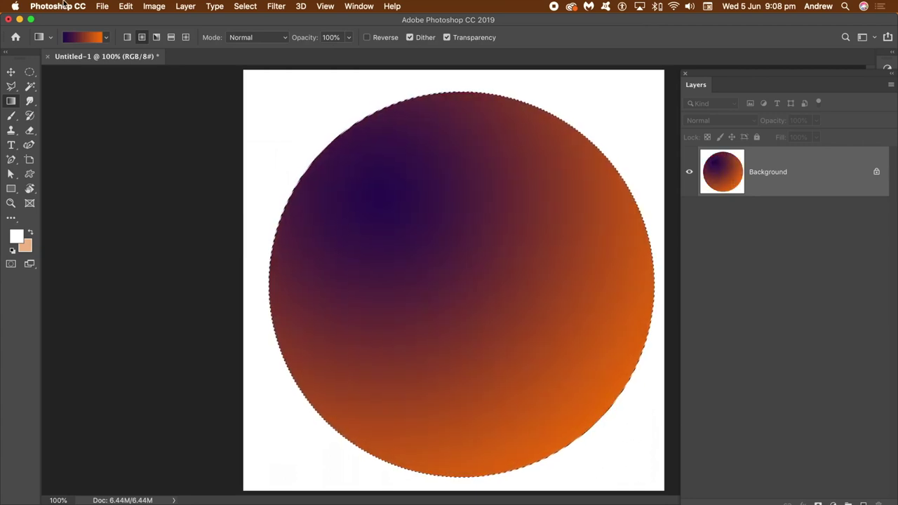
# Step: Move the violet stop to 23% and add a white stop at 0%
pyautogui.click(94, 36)
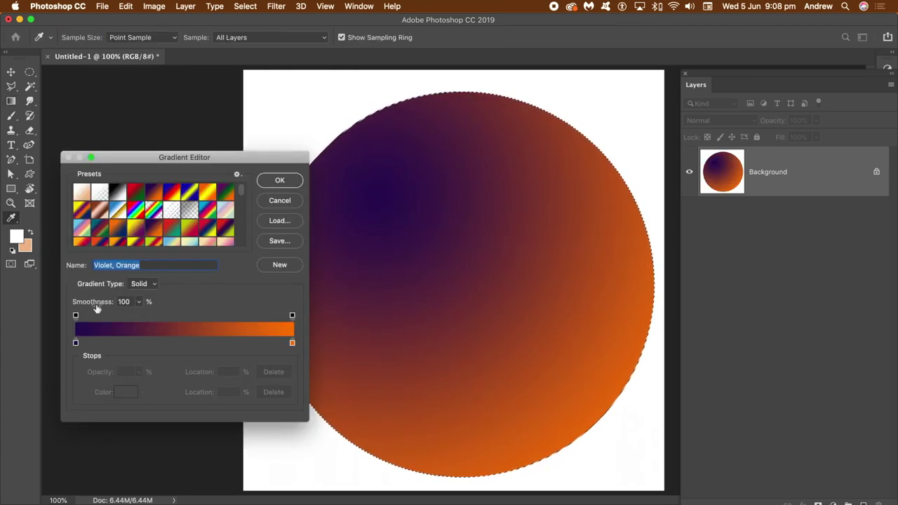
pyautogui.moveTo(76, 342); pyautogui.dragTo(125, 343)
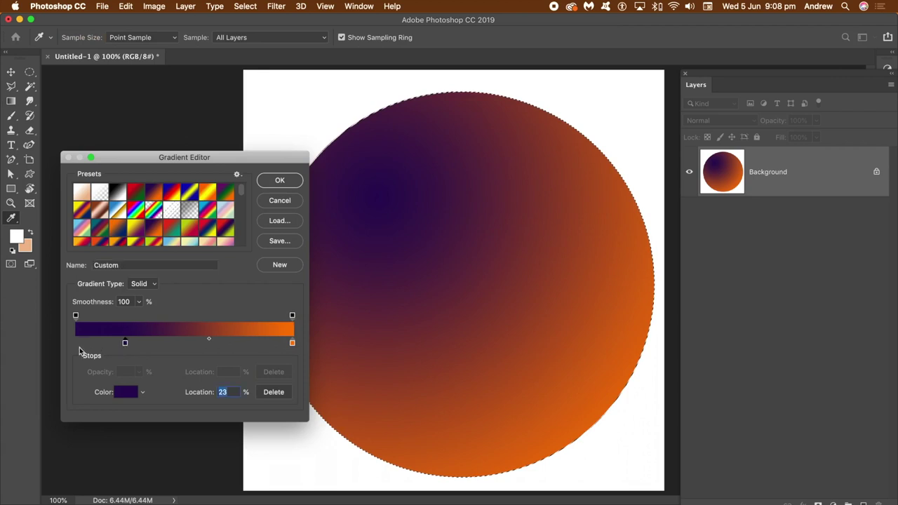
pyautogui.click(76, 343)
pyautogui.doubleClick(77, 344)
pyautogui.moveTo(680, 221); pyautogui.dragTo(605, 215)
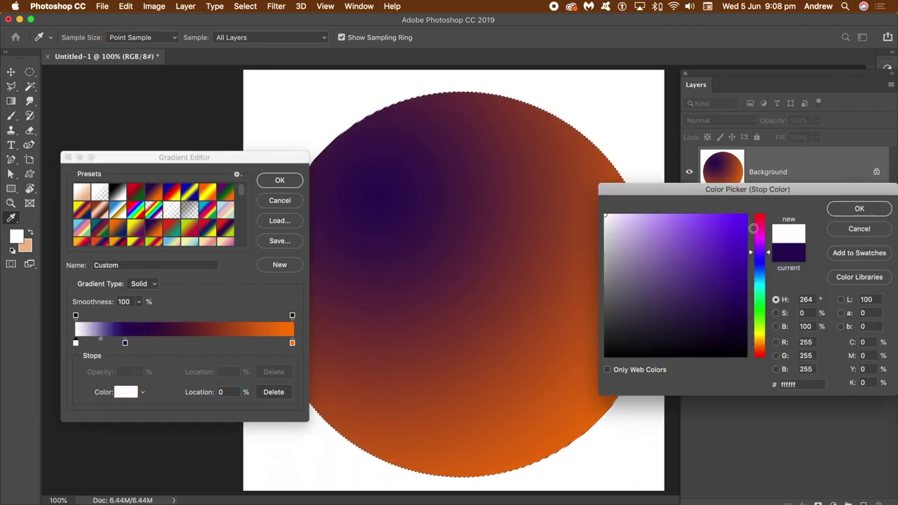
pyautogui.click(859, 208)
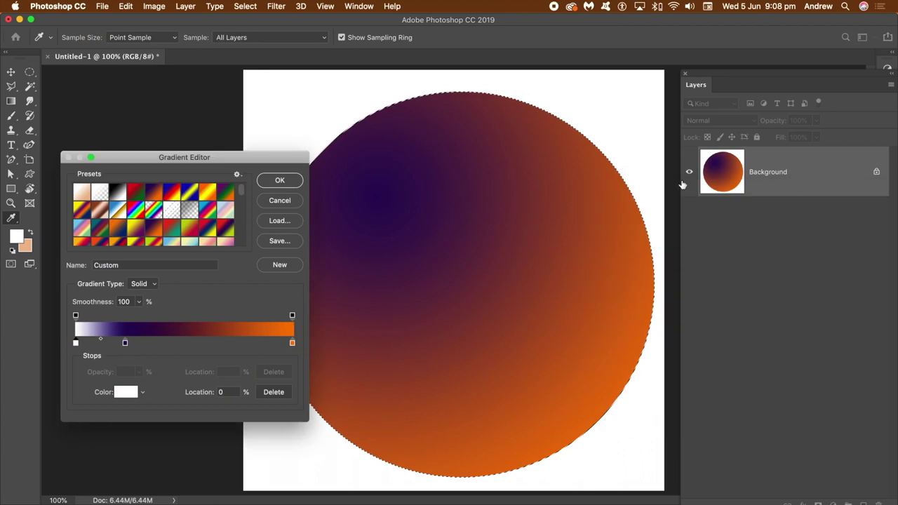
# Step: Move the orange stop to 80%, add a white stop at 100%, and accept the gradient
pyautogui.moveTo(291, 347); pyautogui.dragTo(250, 347)
pyautogui.click(292, 347)
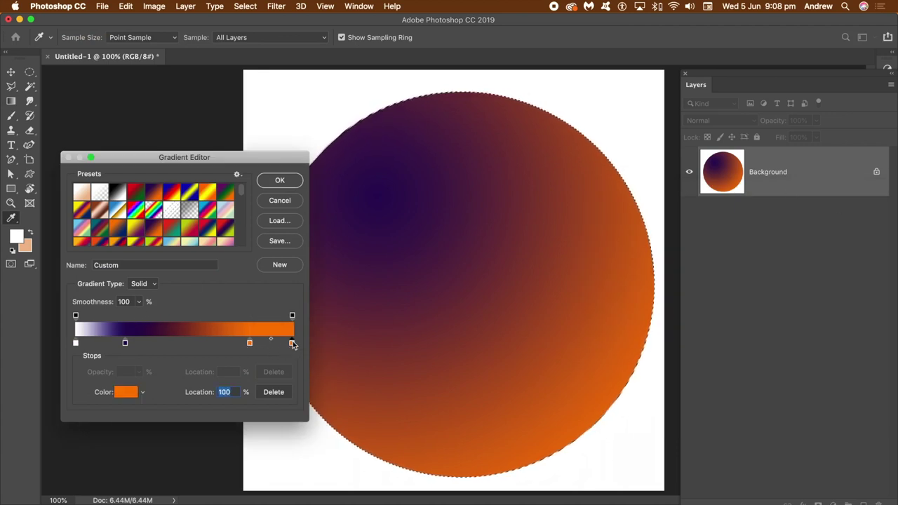
pyautogui.doubleClick(292, 342)
pyautogui.moveTo(612, 230); pyautogui.dragTo(595, 220)
pyautogui.click(594, 219)
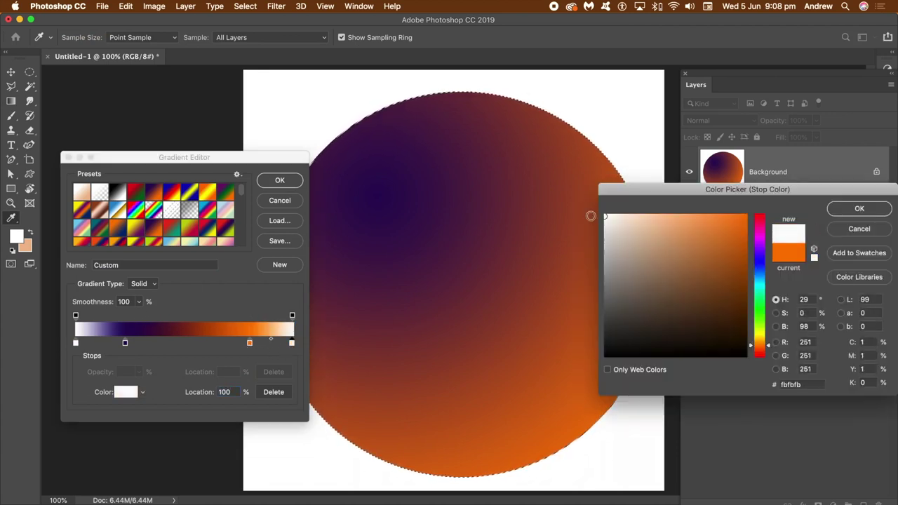
pyautogui.click(860, 209)
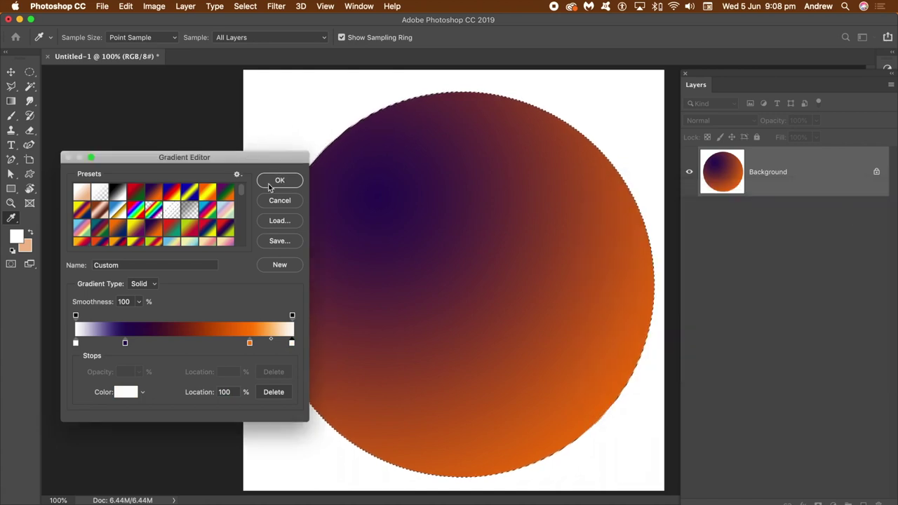
pyautogui.click(280, 180)
# Step: Redraw the white-violet-orange gradient from the upper-left highlight, spreading orange across the lower right
pyautogui.moveTo(379, 203); pyautogui.dragTo(641, 405)
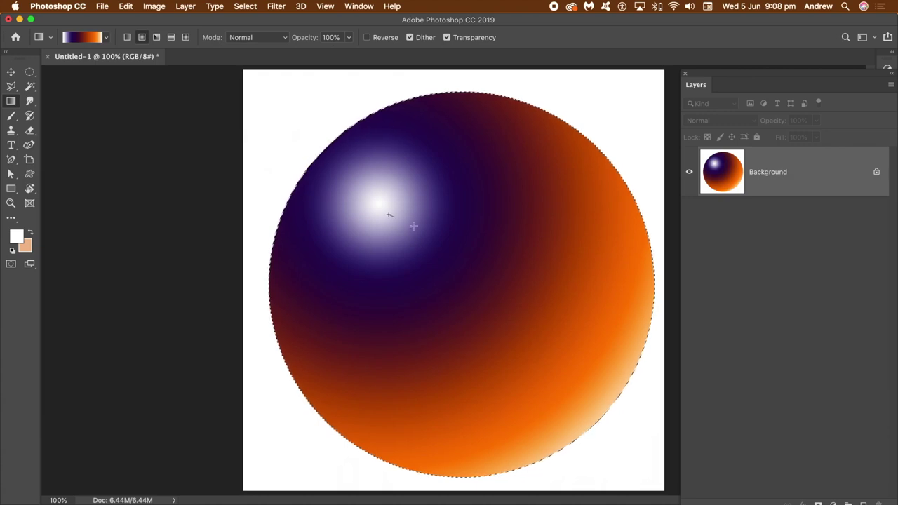
pyautogui.moveTo(389, 214); pyautogui.dragTo(624, 395)
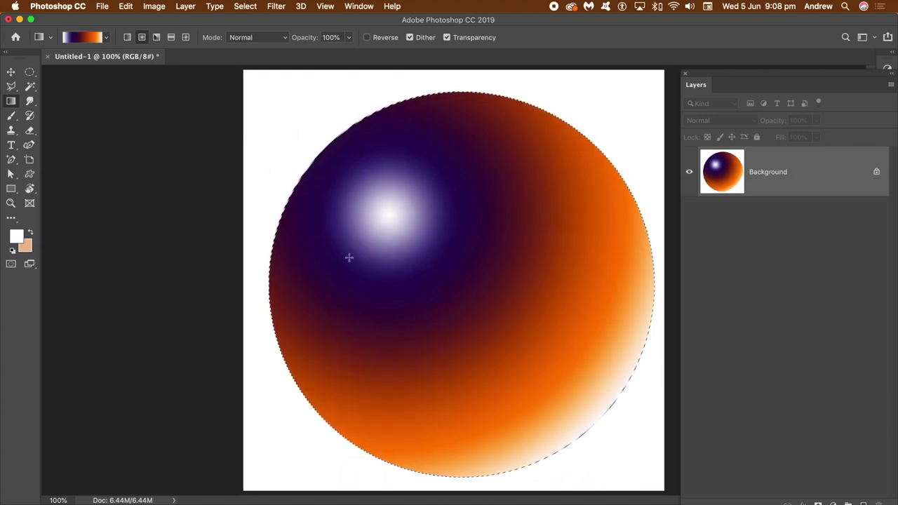
pyautogui.moveTo(387, 218); pyautogui.dragTo(739, 497)
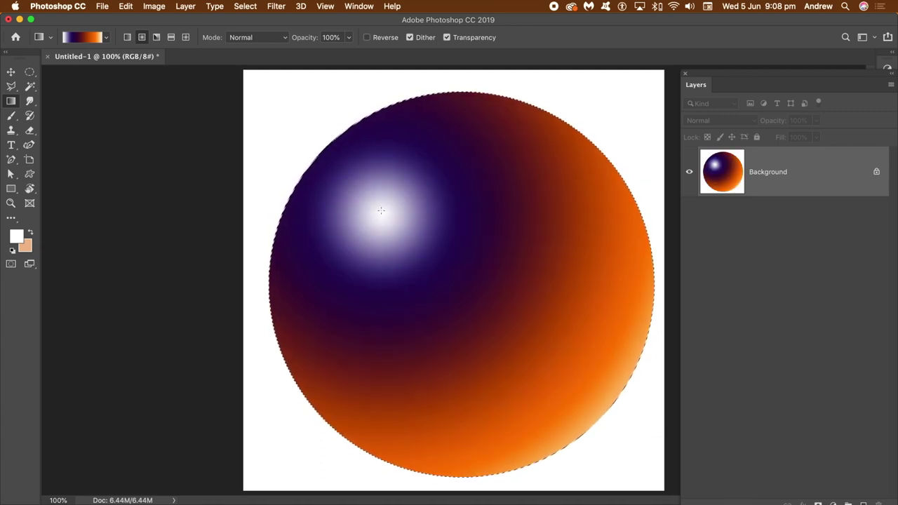
pyautogui.moveTo(612, 426); pyautogui.dragTo(668, 468)
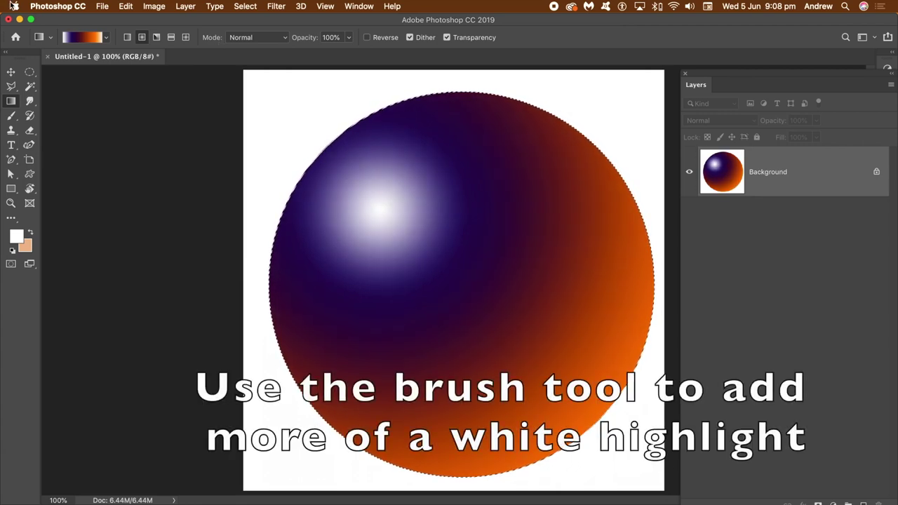
pyautogui.click(12, 116)
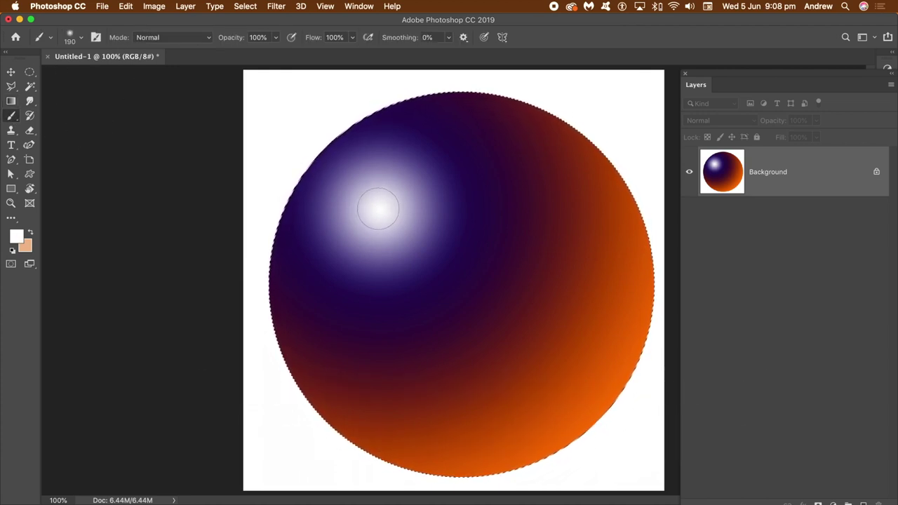
# Step: Set a soft 190 px brush at 0% hardness to brighten the white highlight
pyautogui.click(81, 38)
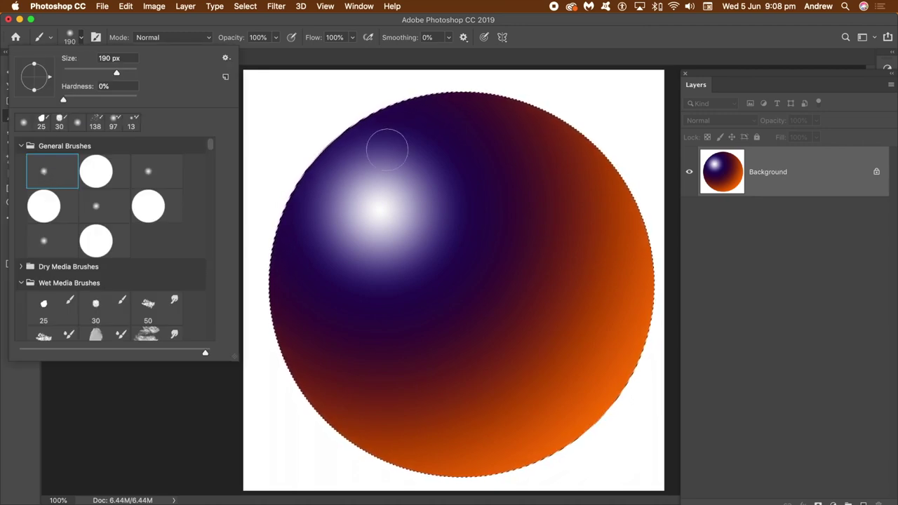
pyautogui.click(364, 25)
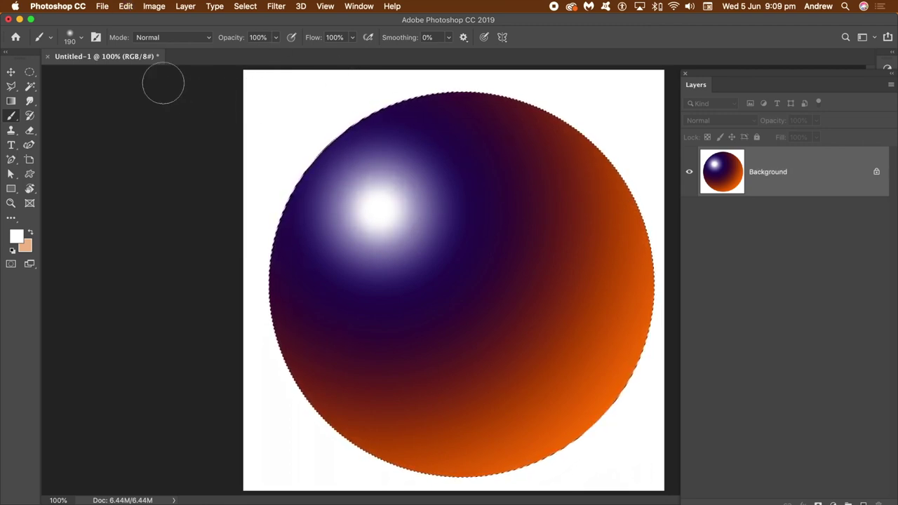
# Step: Copy the sphere, deselect, and paste it as a new Layer 1 above Background
pyautogui.click(125, 7)
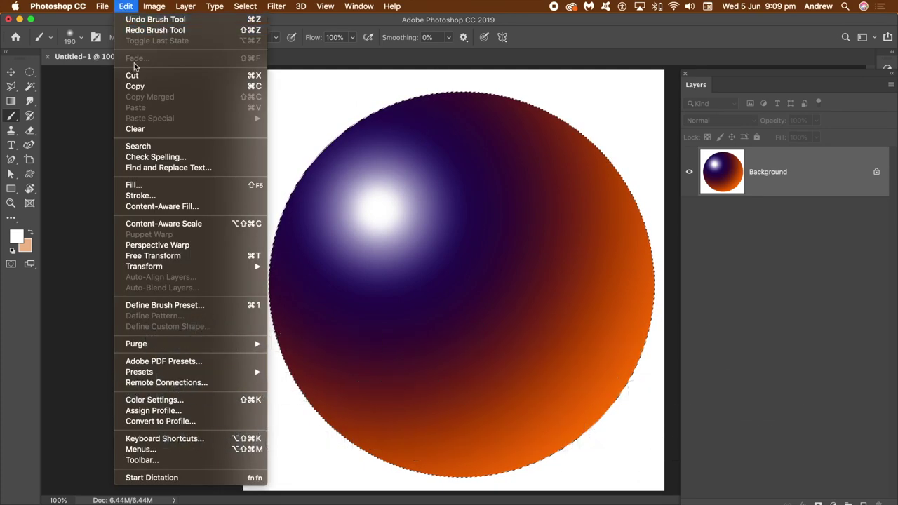
pyautogui.click(139, 87)
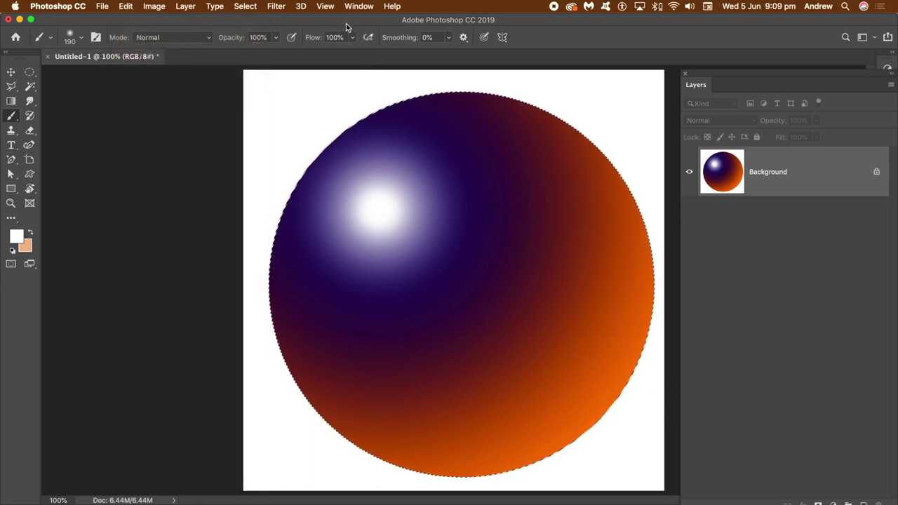
pyautogui.click(250, 7)
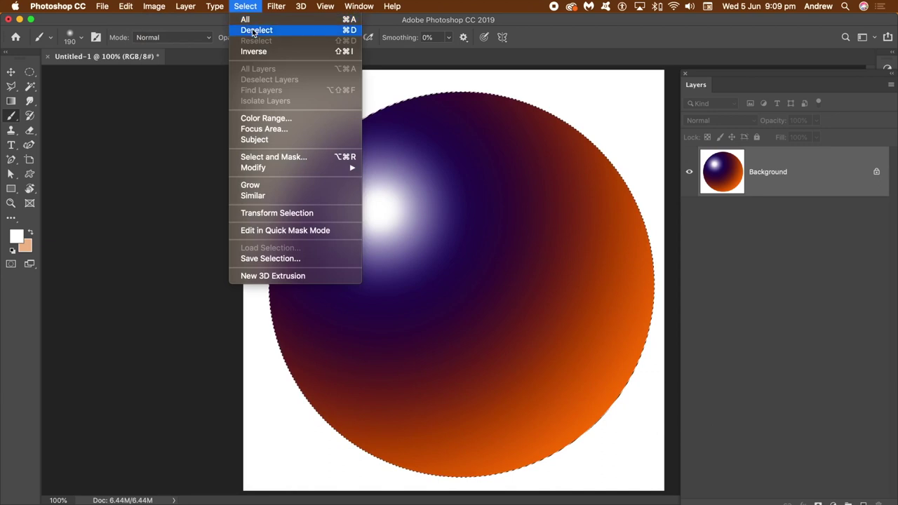
pyautogui.click(253, 29)
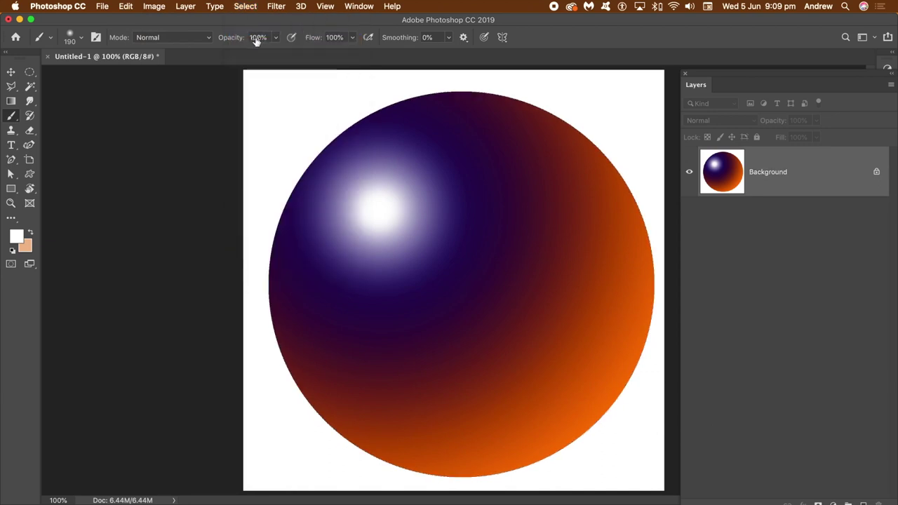
pyautogui.press('super+v')
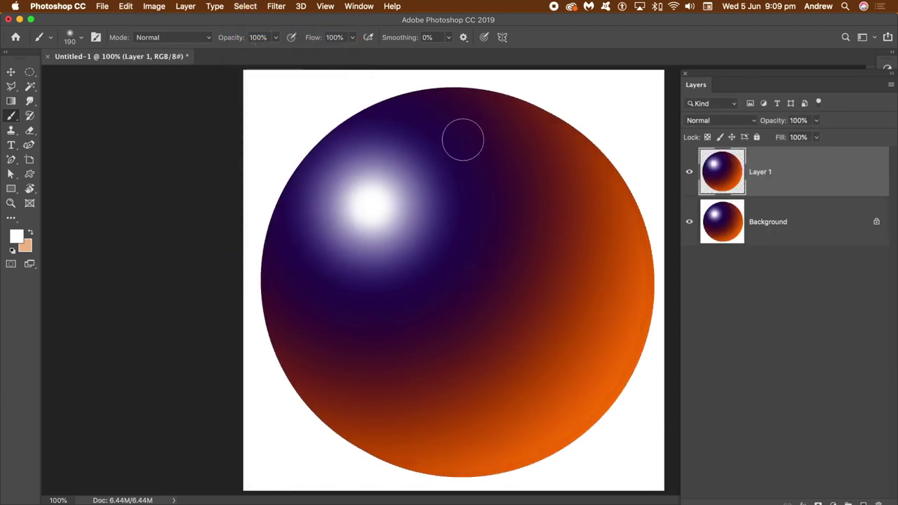
pyautogui.click(125, 6)
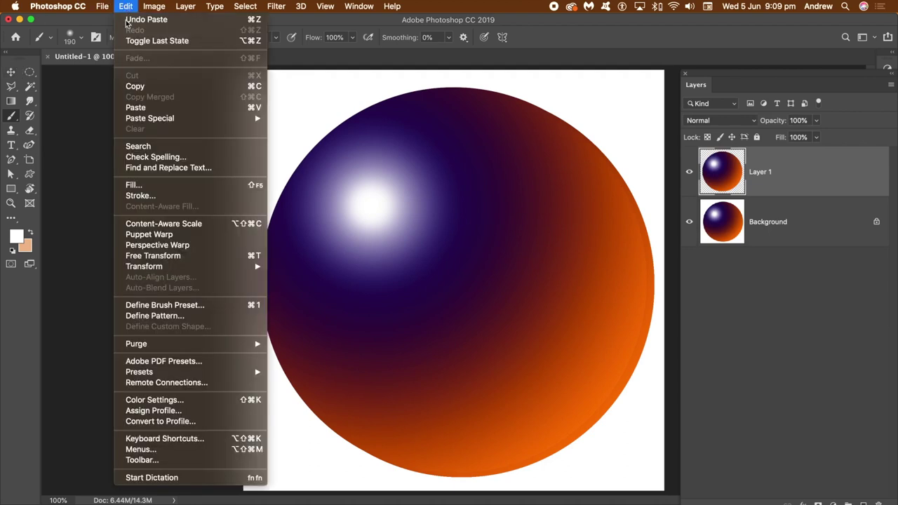
pyautogui.click(45, 114)
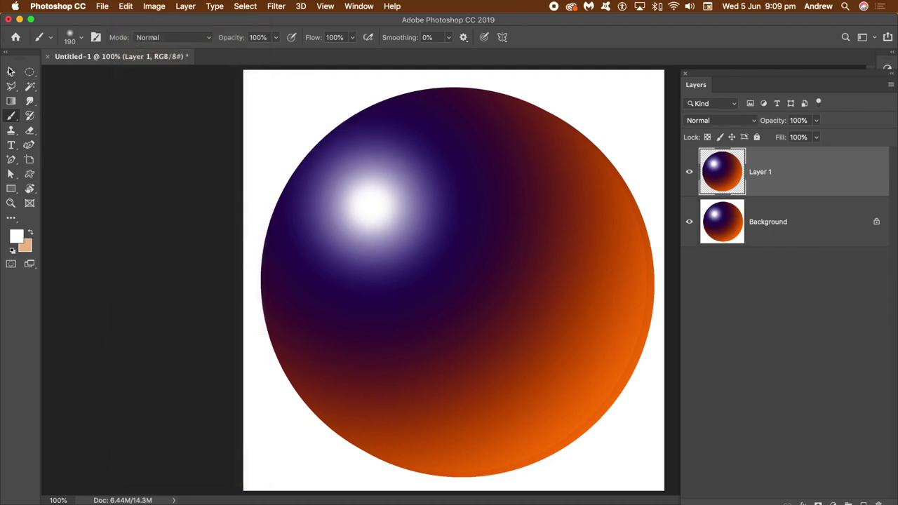
pyautogui.press('v')
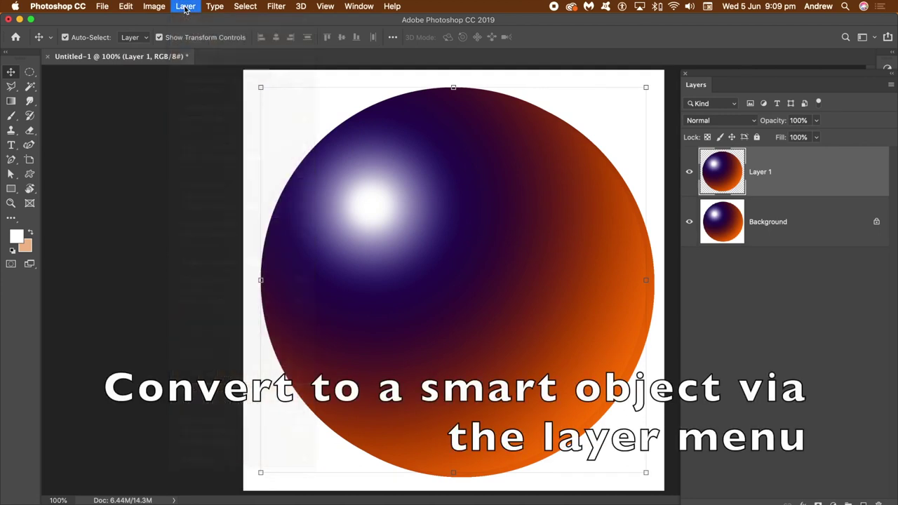
# Step: Convert Layer 1 to a smart object through Layer > Smart Objects
pyautogui.click(187, 7)
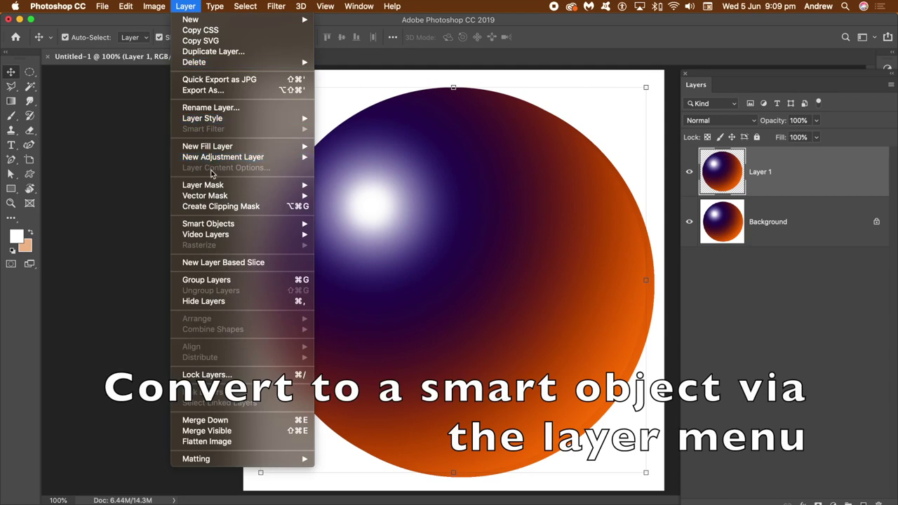
pyautogui.moveTo(218, 226)
pyautogui.click(385, 224)
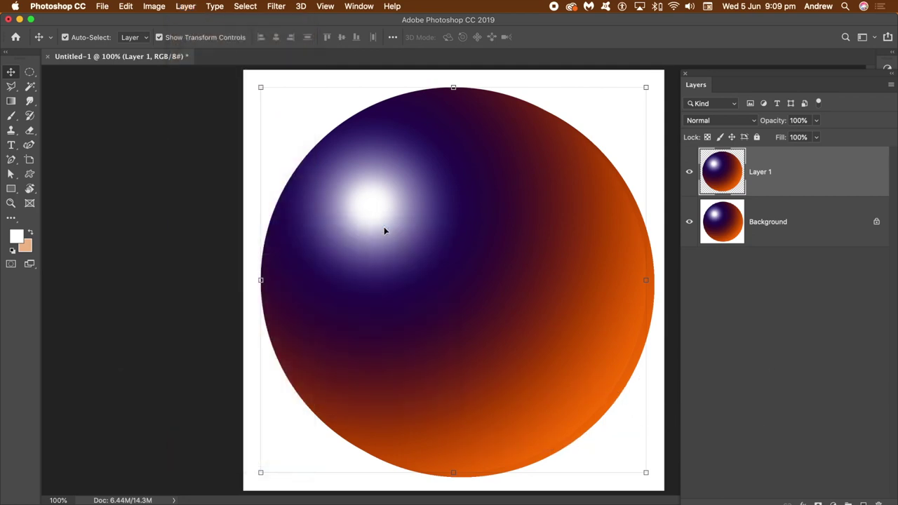
pyautogui.click(185, 6)
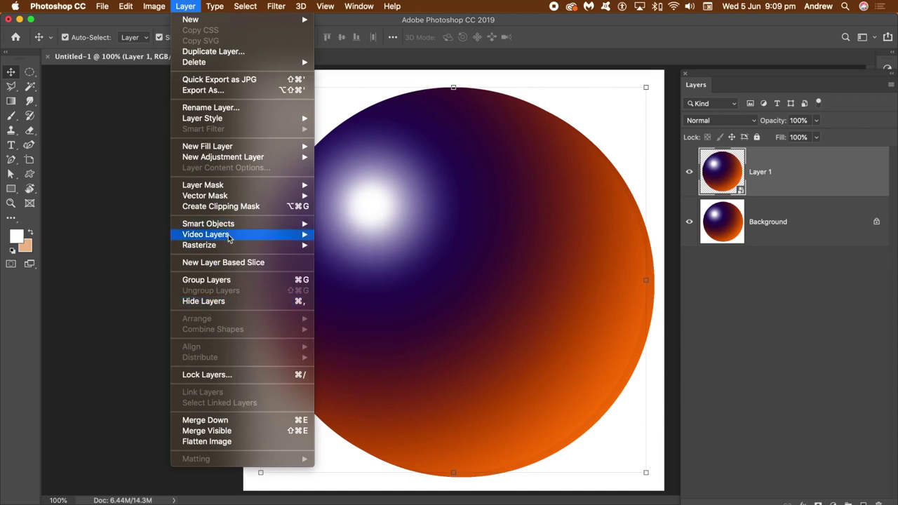
pyautogui.moveTo(230, 226)
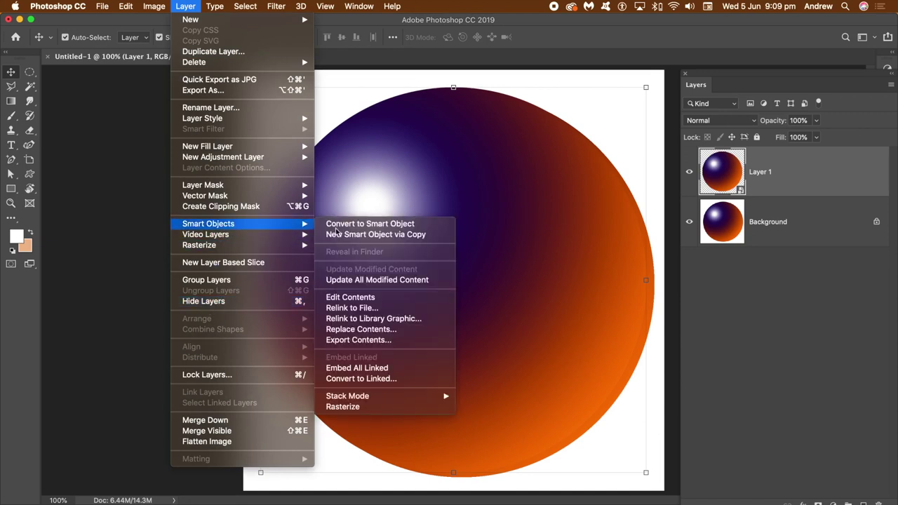
pyautogui.click(548, 40)
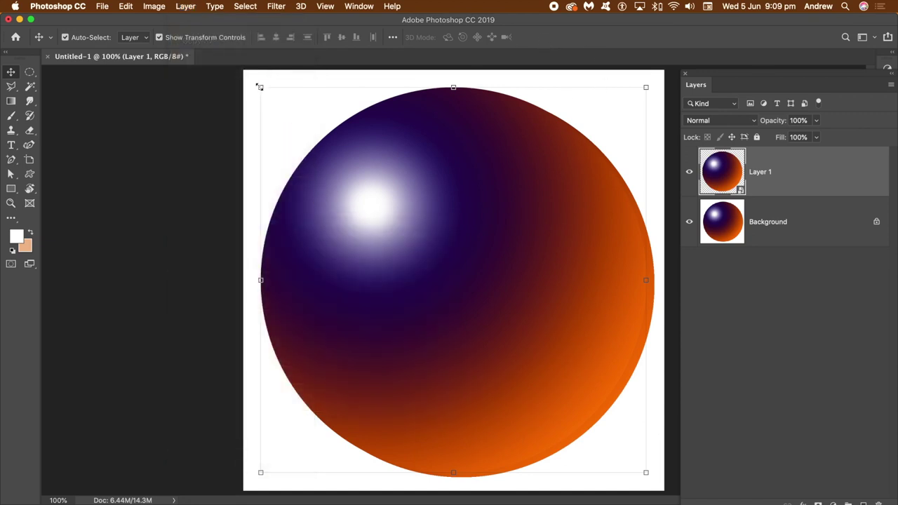
# Step: Shrink the Layer 1 sphere to about 65% and move it to the top-left
pyautogui.moveTo(261, 87); pyautogui.dragTo(393, 222)
pyautogui.moveTo(496, 276); pyautogui.dragTo(305, 109)
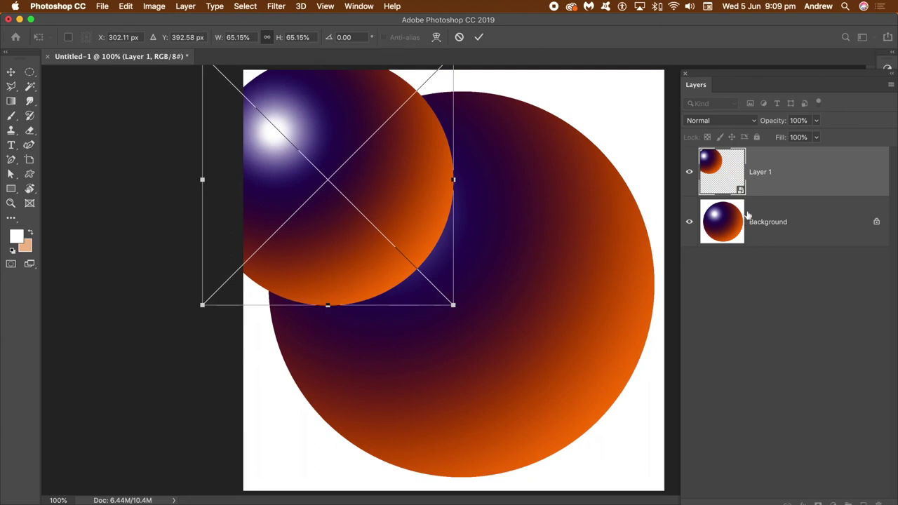
pyautogui.press('Return')
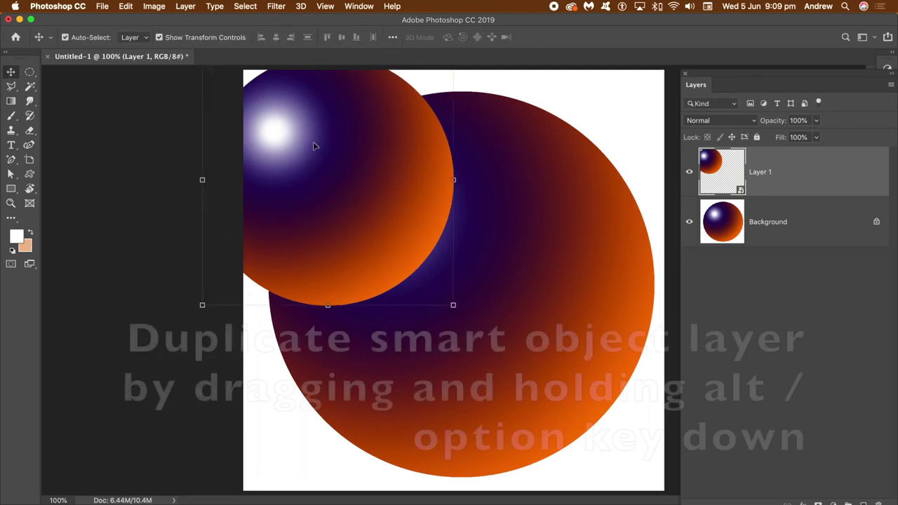
# Step: Duplicate the sphere repeatedly, resizing copies to about 42% and spreading them across the canvas
pyautogui.moveTo(309, 149); pyautogui.dragTo(464, 426)
pyautogui.hotkey('ctrl', 'j')
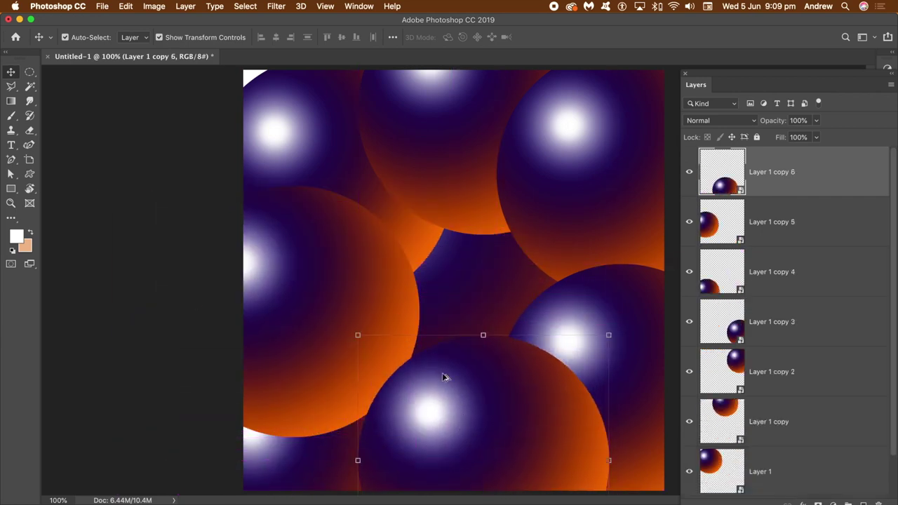
pyautogui.click(358, 335)
pyautogui.moveTo(358, 336); pyautogui.dragTo(442, 420)
pyautogui.moveTo(512, 450); pyautogui.dragTo(533, 208)
pyautogui.press('Return')
pyautogui.moveTo(534, 209); pyautogui.dragTo(410, 147)
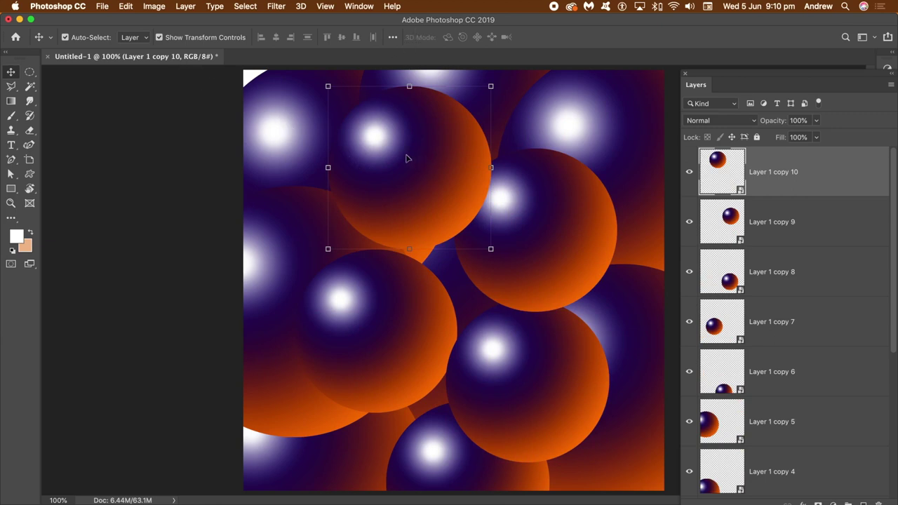
pyautogui.moveTo(405, 159); pyautogui.dragTo(397, 151)
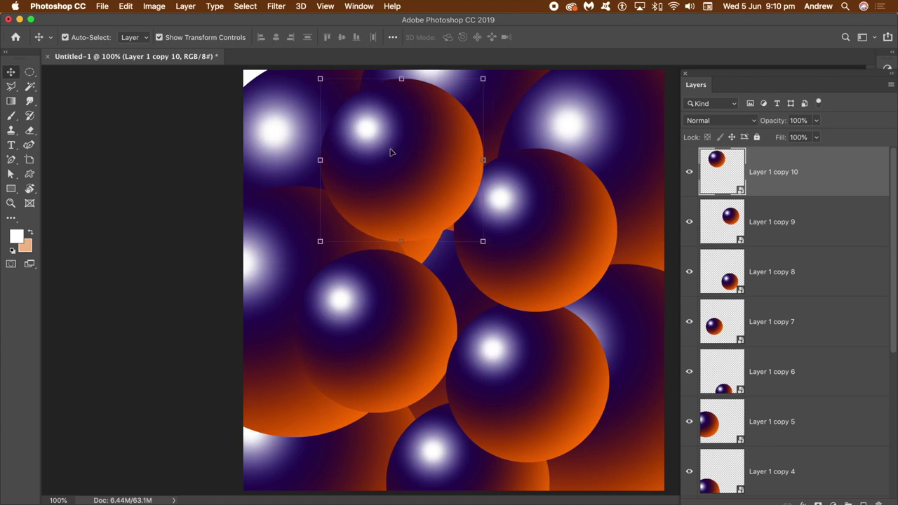
# Step: Open Color Lookup and preview the DropBlues and FuturisticBleak 3D LUTs on the top sphere
pyautogui.click(153, 6)
pyautogui.moveTo(168, 37)
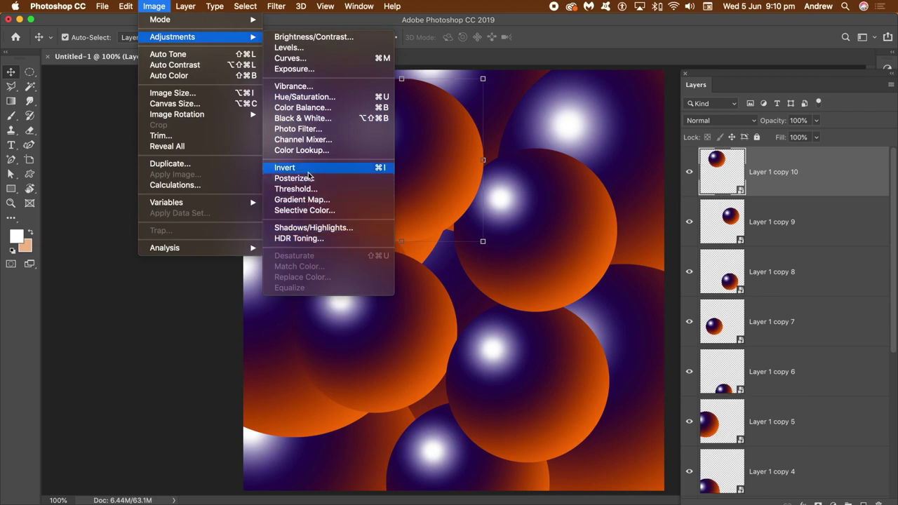
pyautogui.click(302, 150)
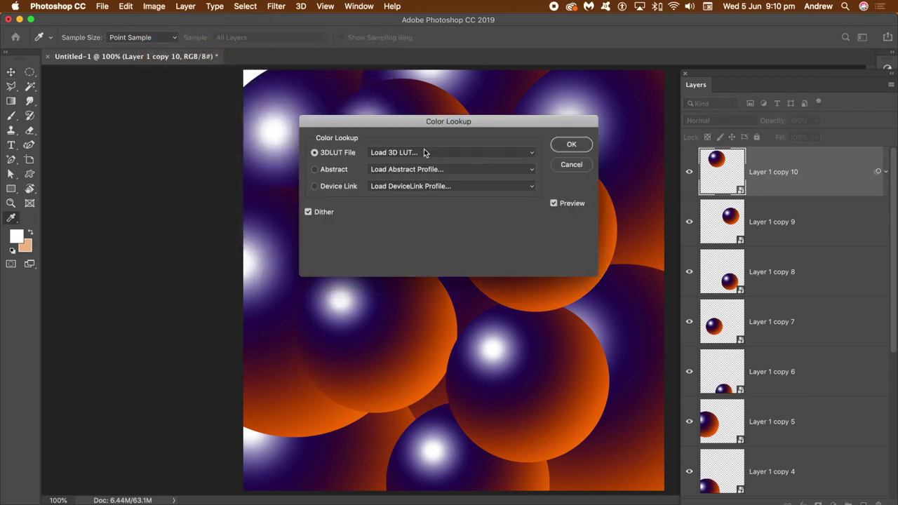
pyautogui.click(424, 151)
pyautogui.click(416, 241)
pyautogui.moveTo(388, 122); pyautogui.dragTo(598, 124)
pyautogui.click(624, 150)
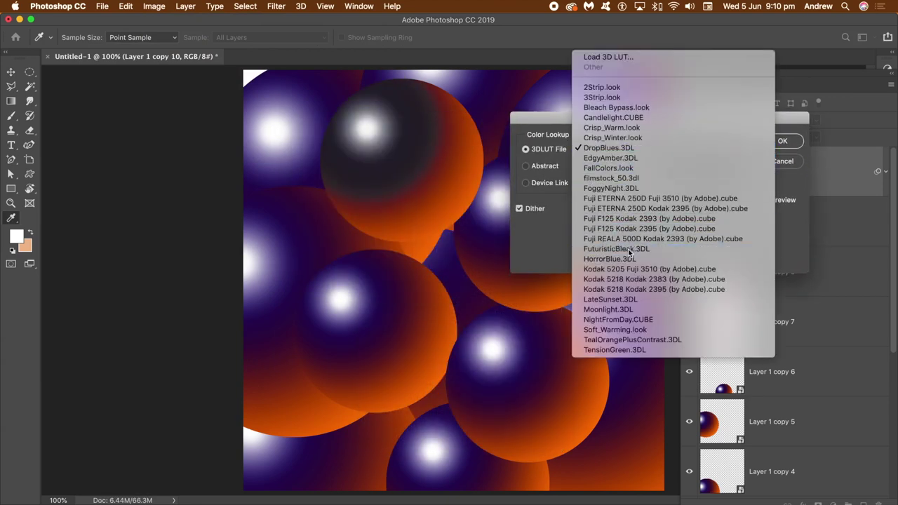
pyautogui.click(629, 249)
# Step: Preview the Kodak 5218 Kodak 2395, TealOrangePlusContrast and TensionGreen looks on the sphere
pyautogui.click(619, 148)
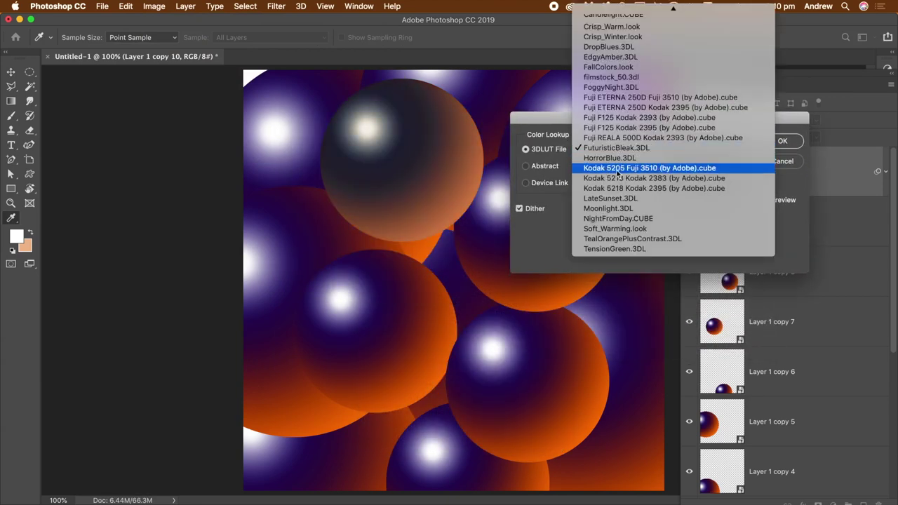
pyautogui.click(619, 188)
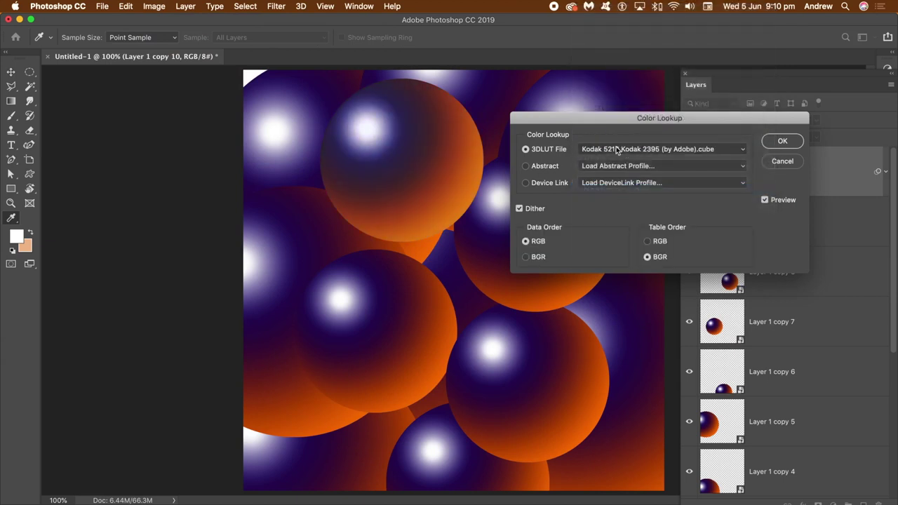
pyautogui.click(617, 150)
pyautogui.click(618, 198)
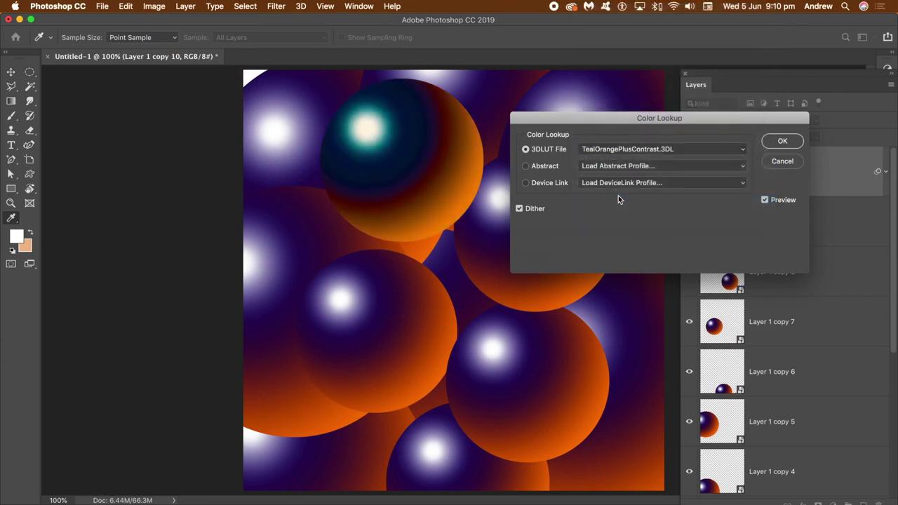
pyautogui.click(638, 149)
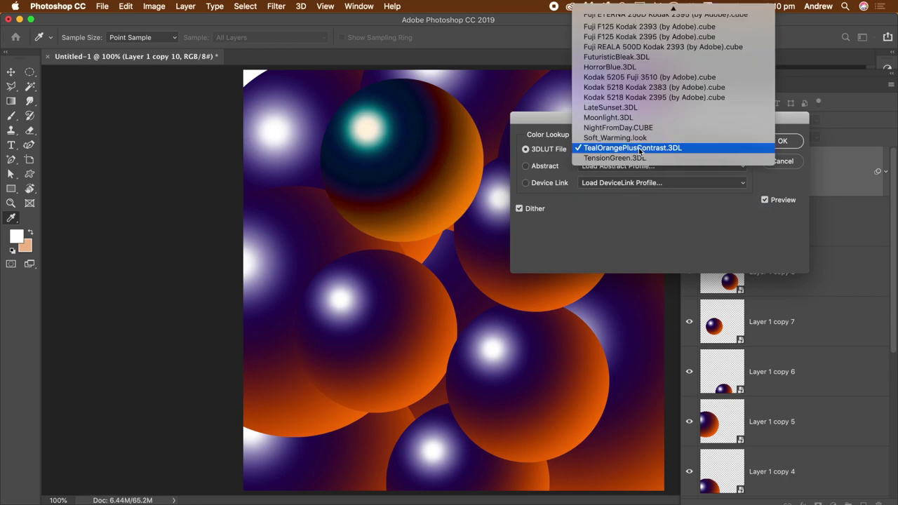
pyautogui.click(632, 160)
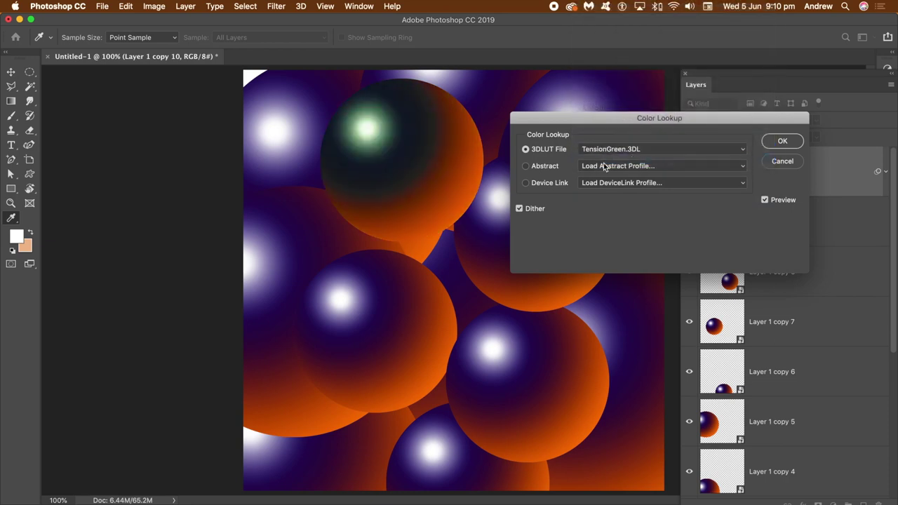
# Step: Apply the Cobalt-Carmine abstract profile to recolour the sphere navy and crimson
pyautogui.click(603, 165)
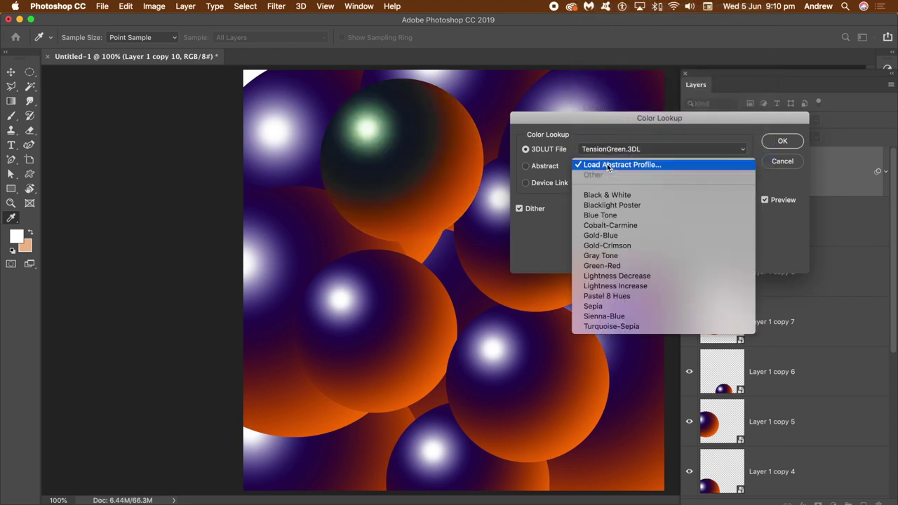
pyautogui.click(611, 225)
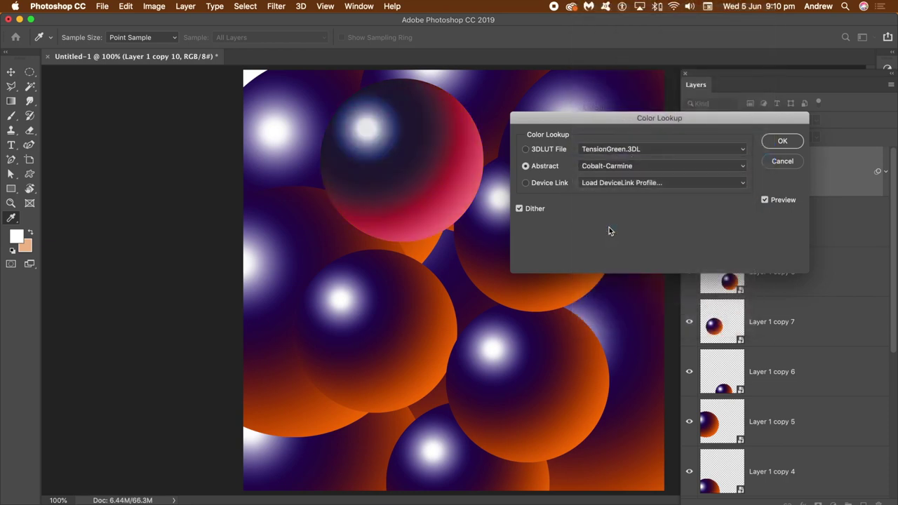
pyautogui.click(783, 142)
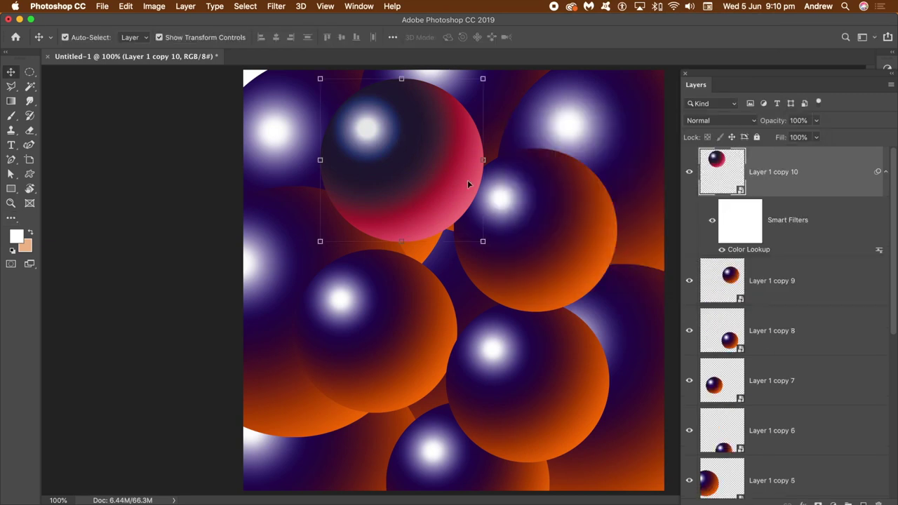
# Step: Shrink the recoloured crimson sphere to about 27% and move it down and left
pyautogui.moveTo(483, 243); pyautogui.dragTo(426, 183)
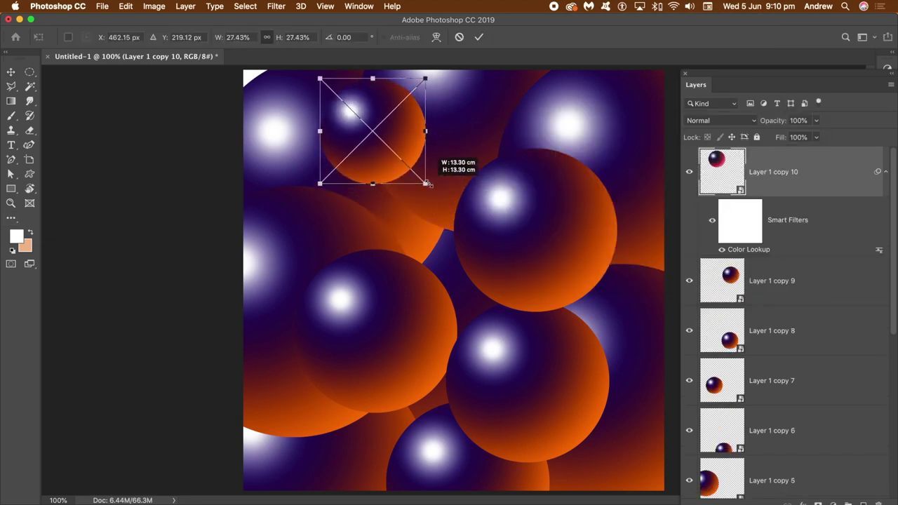
pyautogui.press('Return')
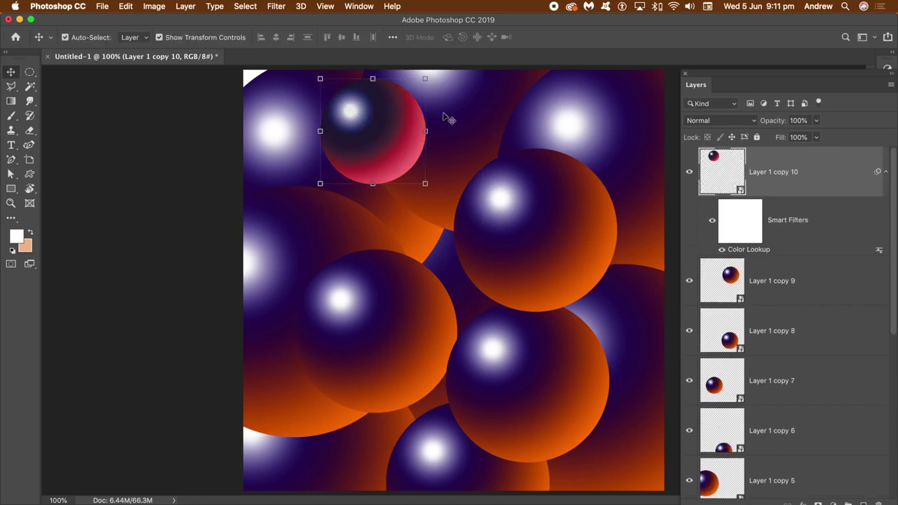
pyautogui.moveTo(379, 123); pyautogui.dragTo(457, 111)
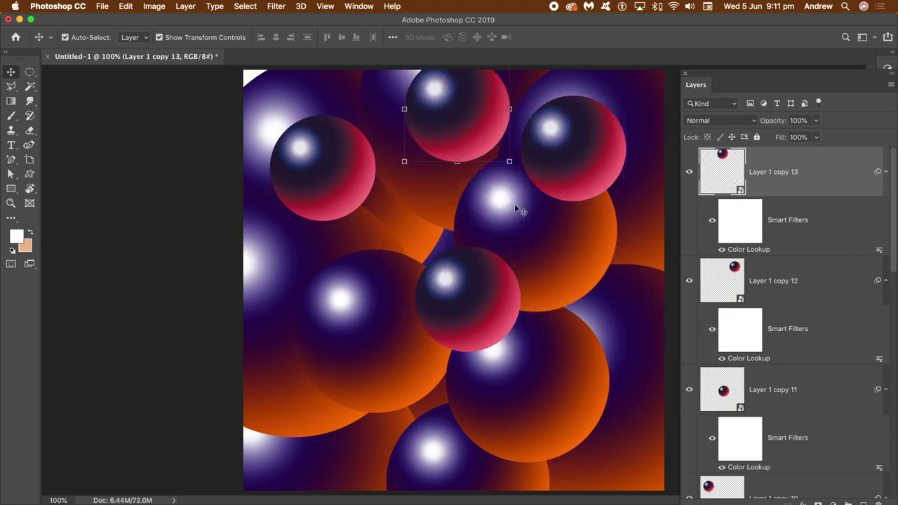
# Step: Scale Layer 1 copy 7 to about a third, move it up-left, and duplicate it onto the right edge
pyautogui.moveTo(892, 246); pyautogui.dragTo(894, 381)
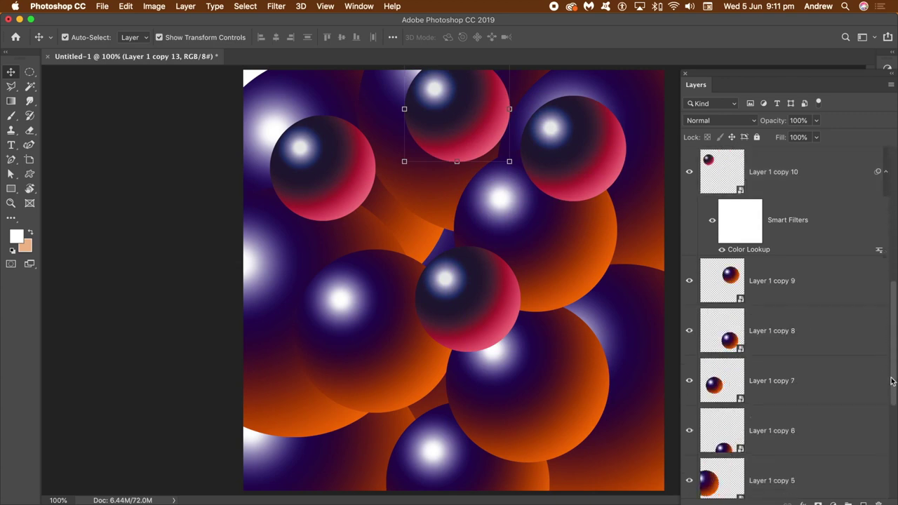
pyautogui.click(771, 385)
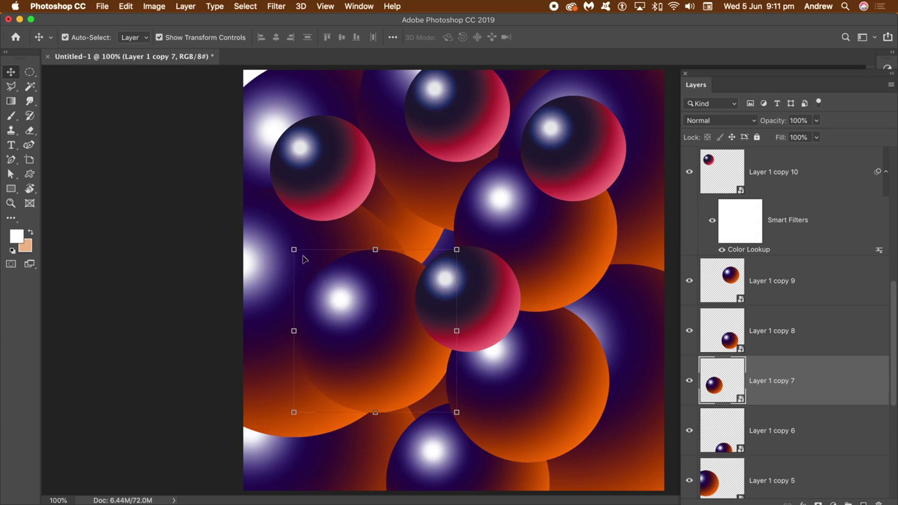
pyautogui.moveTo(294, 250); pyautogui.dragTo(334, 289)
pyautogui.moveTo(391, 324); pyautogui.dragTo(654, 439)
pyautogui.press('Return')
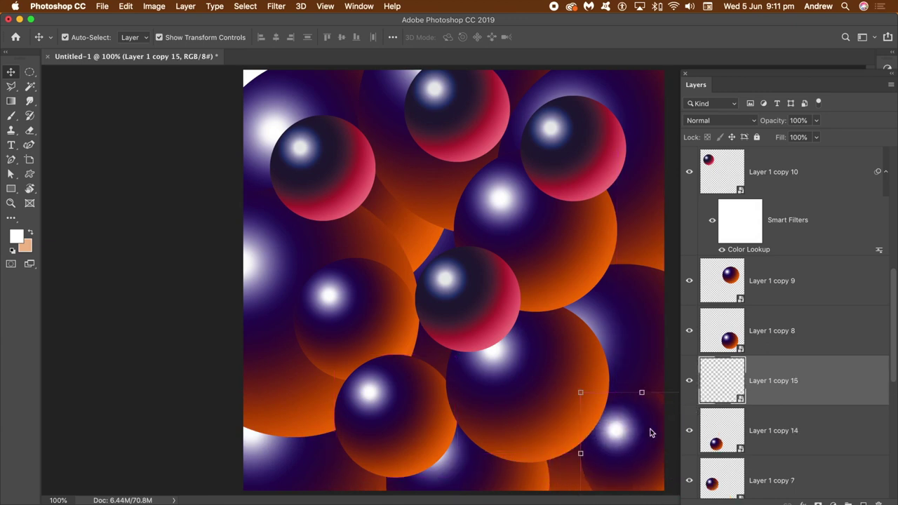
pyautogui.moveTo(647, 397); pyautogui.dragTo(654, 191)
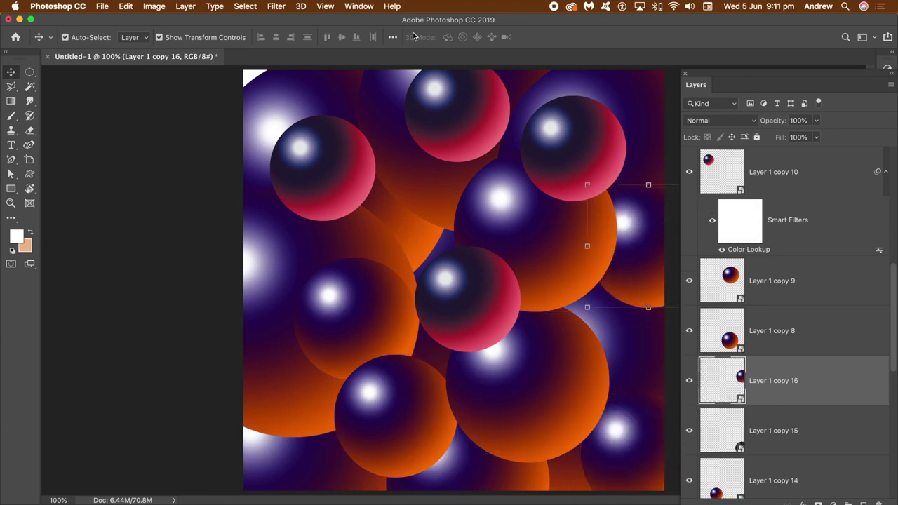
# Step: Apply Bleach Bypass.look via Color Lookup to the right-edge sphere after trying Crisp_Winter and FallColors
pyautogui.click(153, 7)
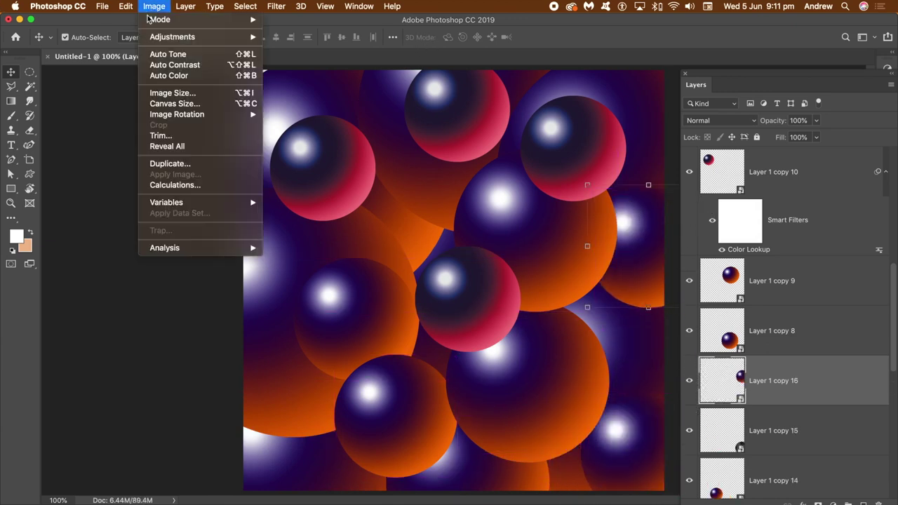
pyautogui.moveTo(172, 39)
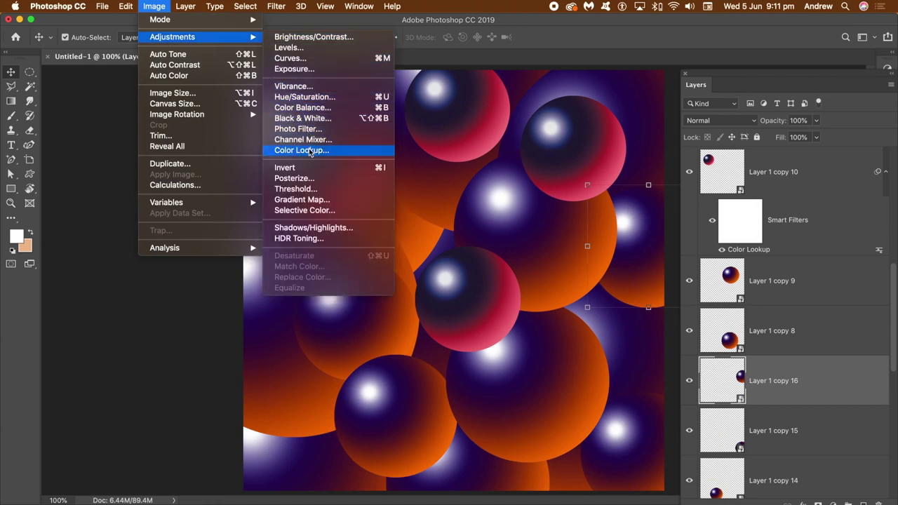
pyautogui.click(302, 150)
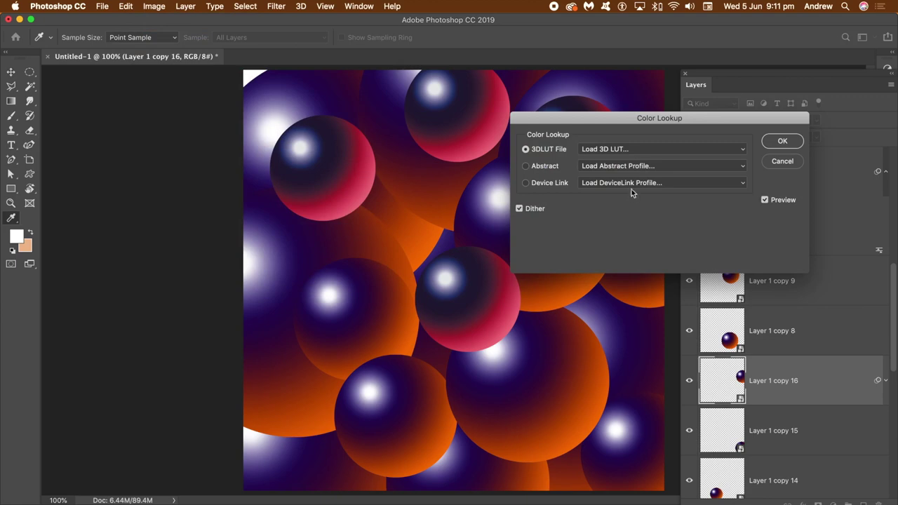
pyautogui.click(629, 148)
pyautogui.click(632, 228)
pyautogui.moveTo(672, 121); pyautogui.dragTo(286, 159)
pyautogui.click(246, 188)
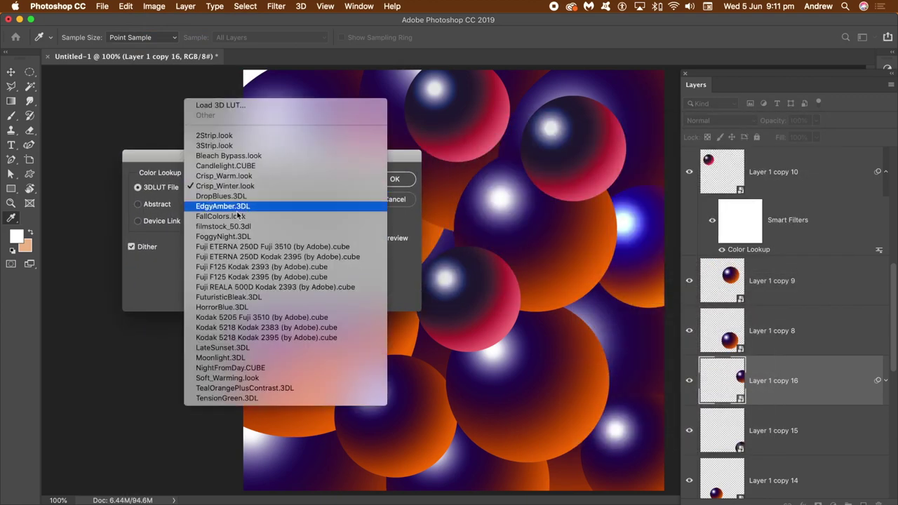
pyautogui.click(238, 217)
pyautogui.click(230, 187)
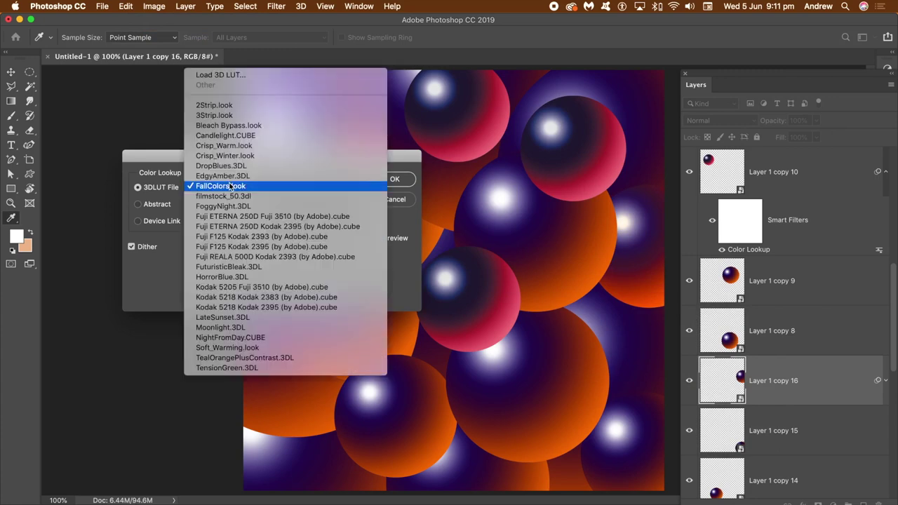
pyautogui.click(239, 125)
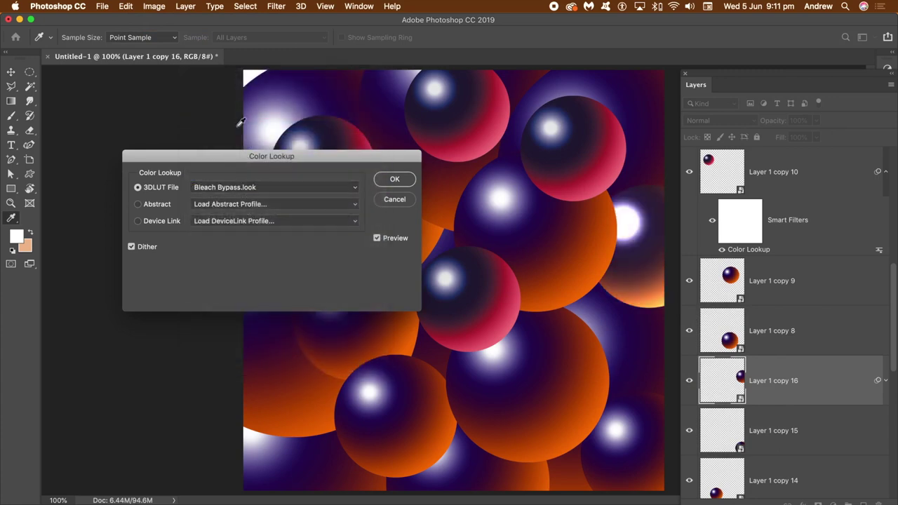
pyautogui.click(392, 179)
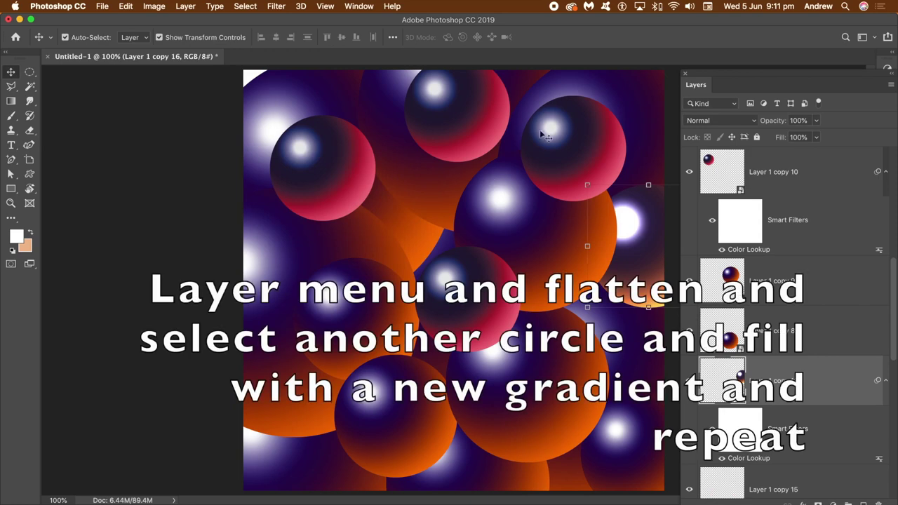
# Step: Flatten the image and draw a circular selection over the sphere left of centre
pyautogui.click(185, 6)
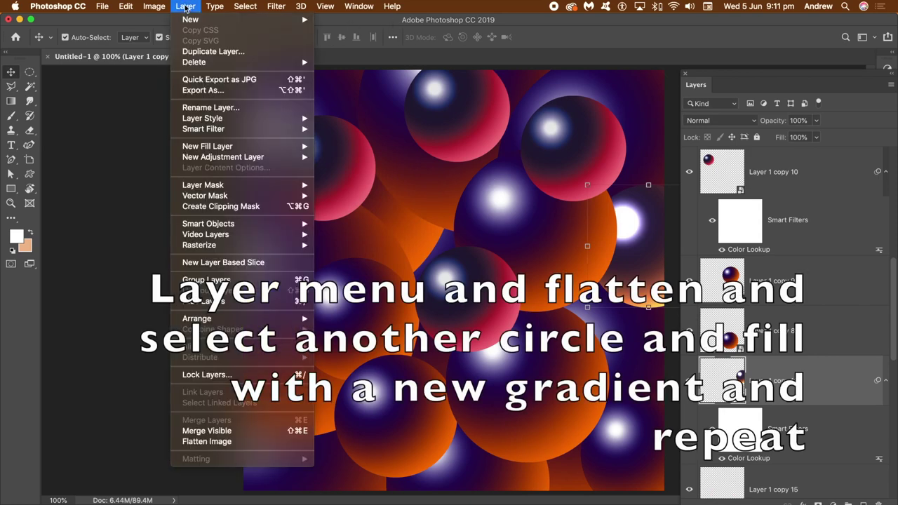
pyautogui.click(216, 444)
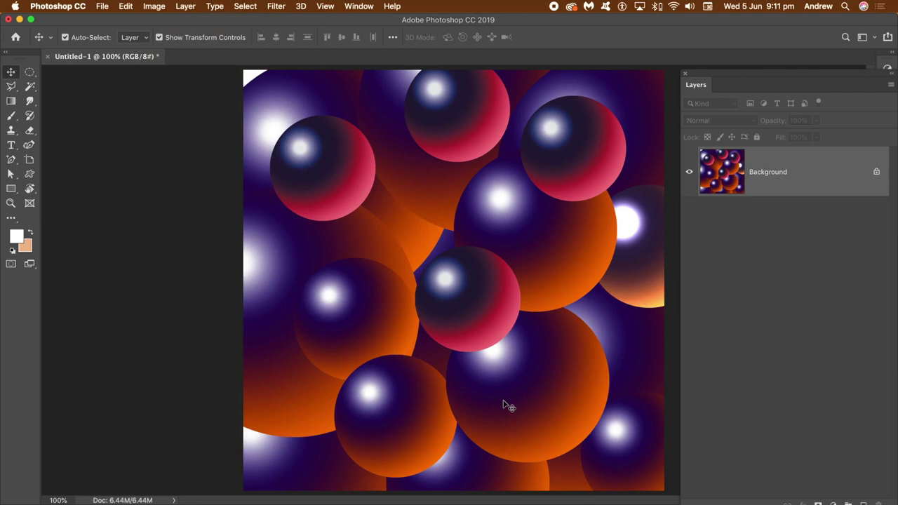
pyautogui.click(29, 73)
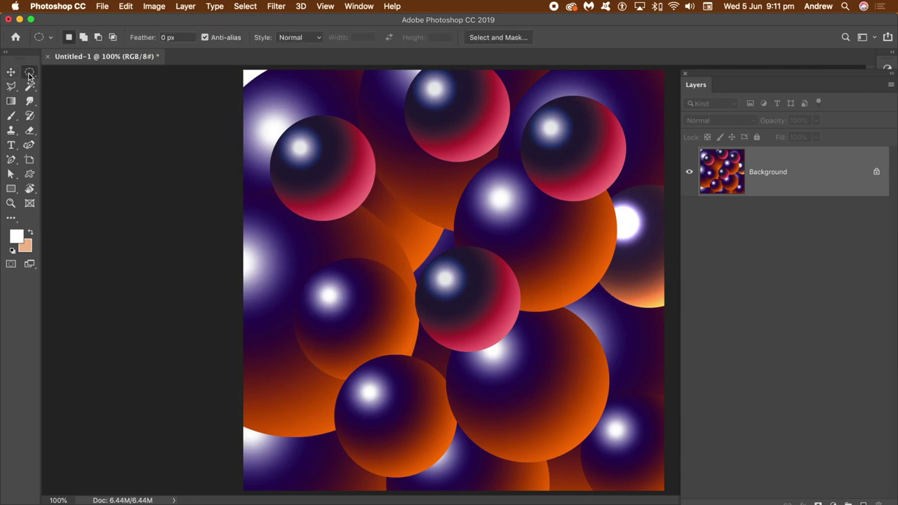
pyautogui.moveTo(327, 296); pyautogui.dragTo(426, 369)
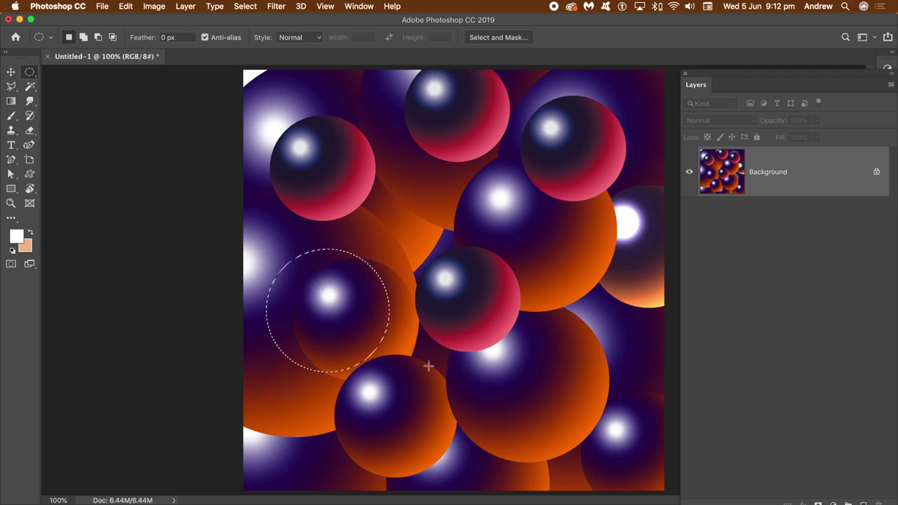
# Step: Select the Gradient tool with the Blue-Red-Yellow gradient preset
pyautogui.click(11, 103)
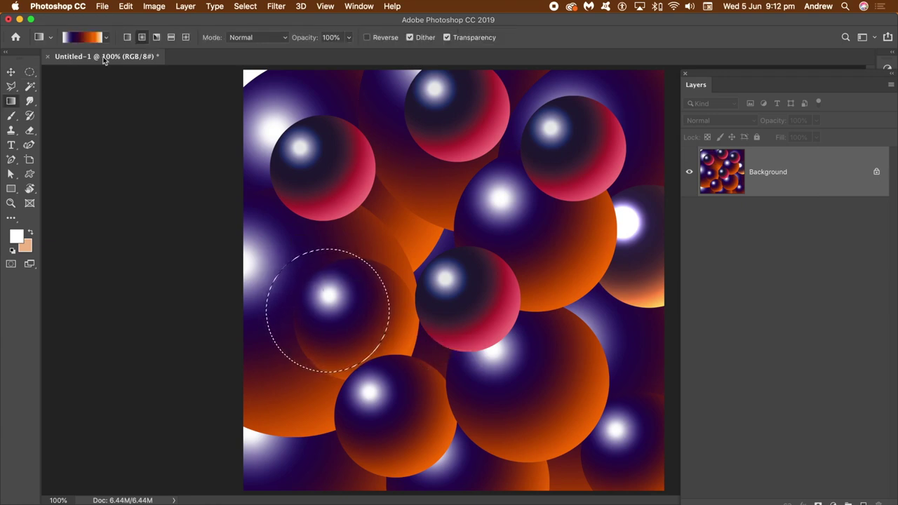
pyautogui.click(107, 37)
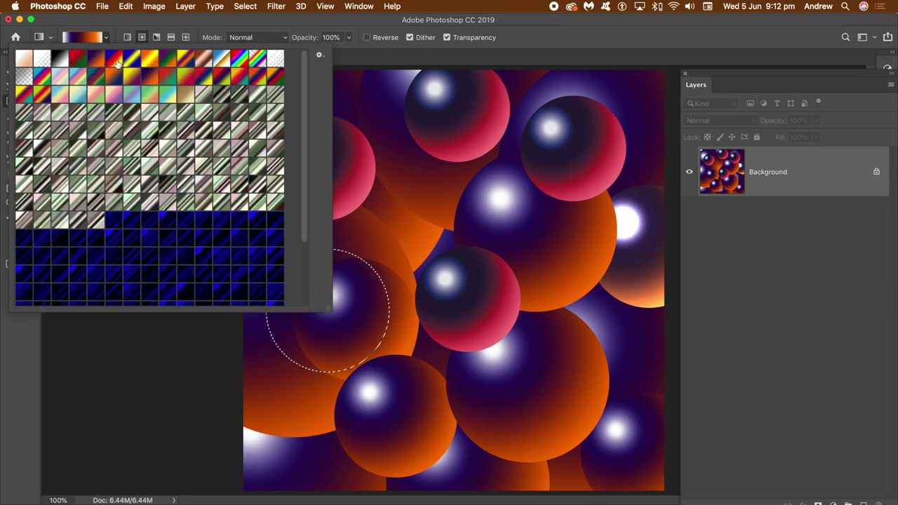
pyautogui.click(114, 59)
pyautogui.click(326, 75)
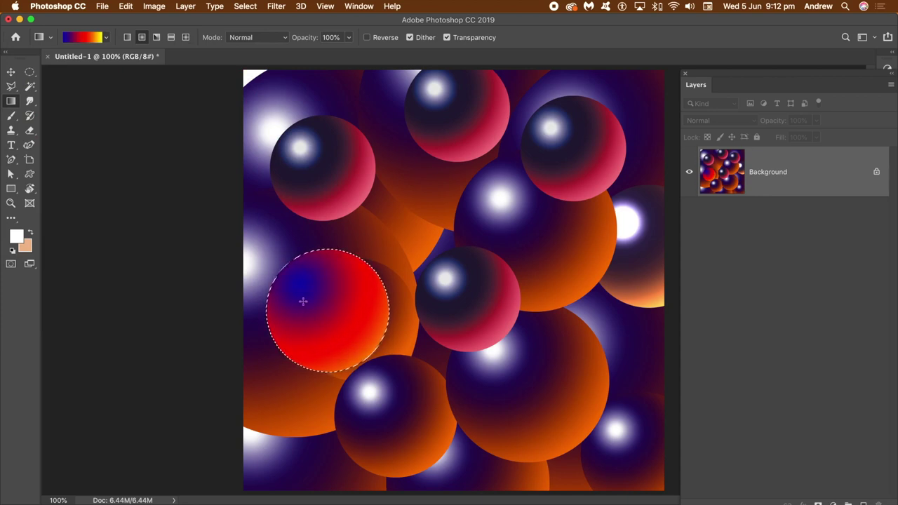
# Step: Fill the circle with a radial gradient, then refill it using the green-to-cyan preset
pyautogui.moveTo(413, 373); pyautogui.dragTo(411, 371)
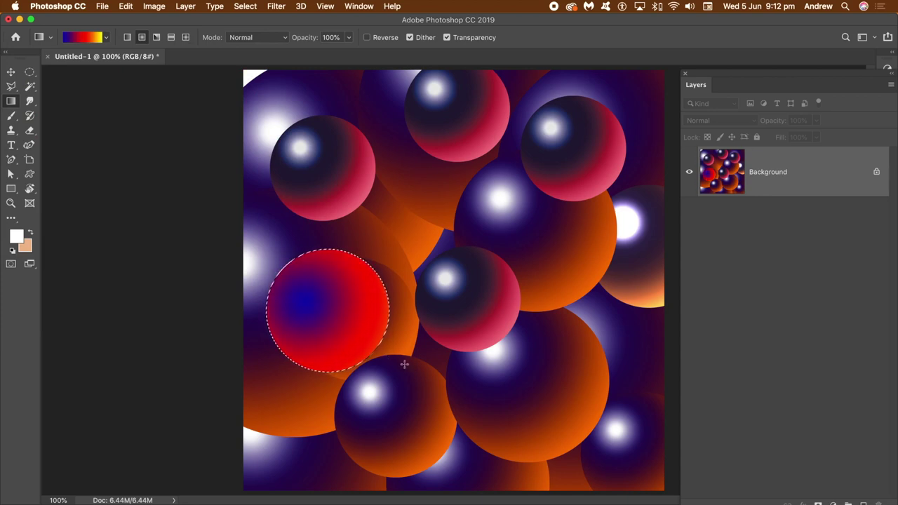
pyautogui.click(106, 39)
pyautogui.click(175, 92)
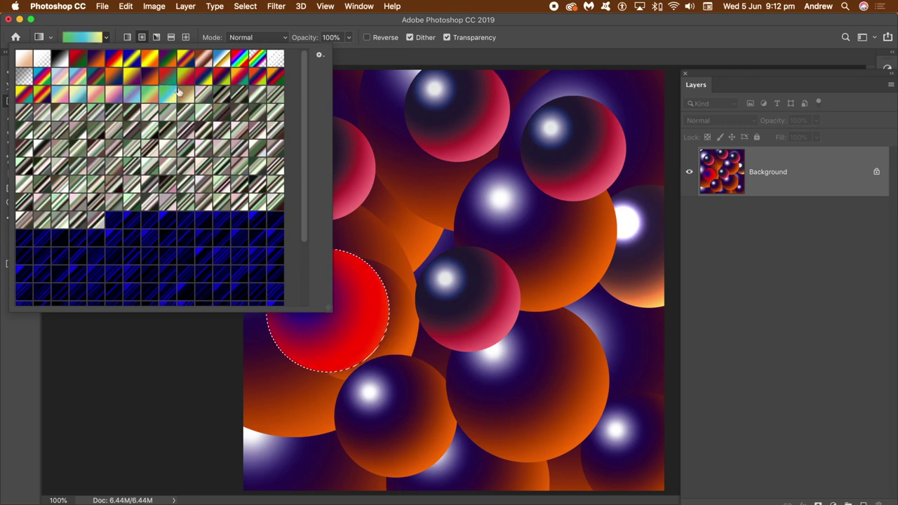
pyautogui.click(336, 33)
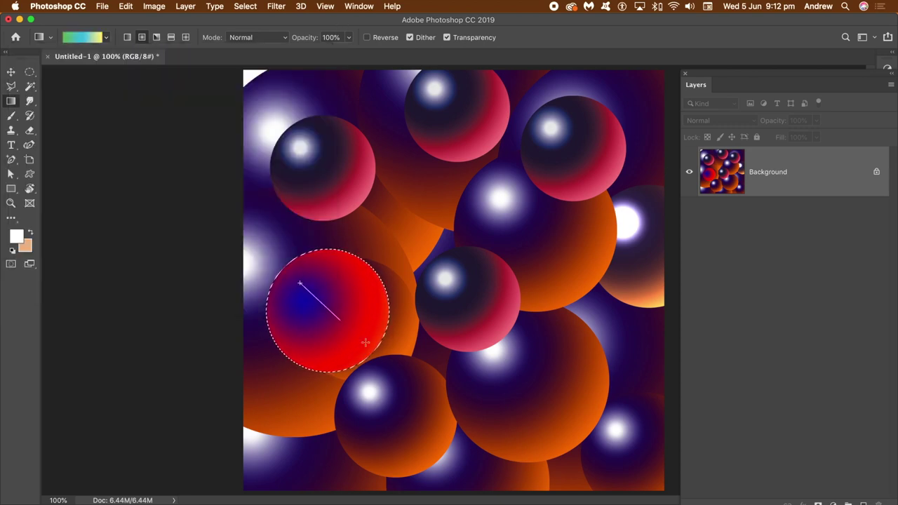
pyautogui.moveTo(365, 343); pyautogui.dragTo(391, 370)
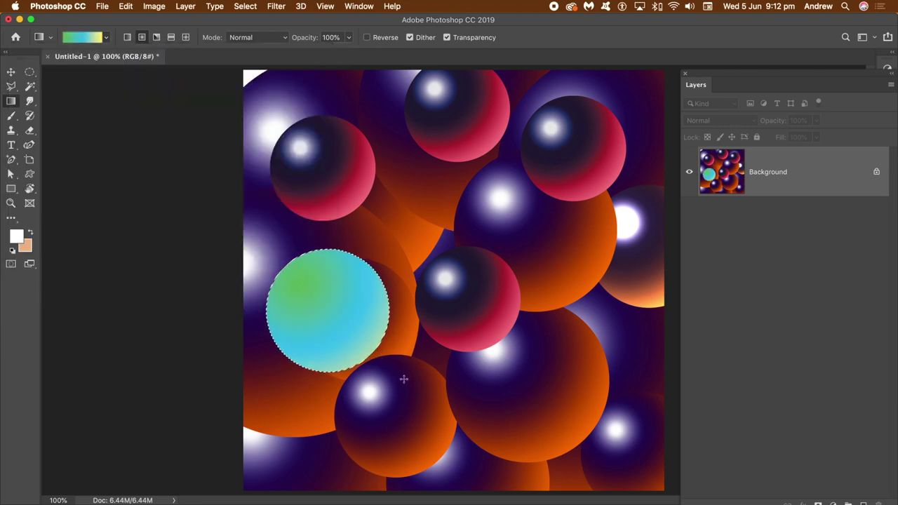
# Step: Change the gradient's first colour stop to white in the Gradient Editor
pyautogui.click(84, 40)
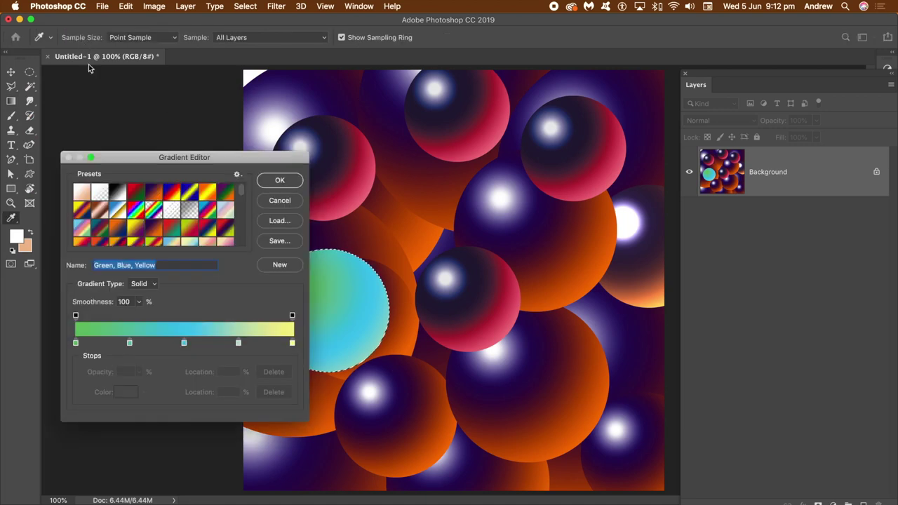
pyautogui.doubleClick(75, 343)
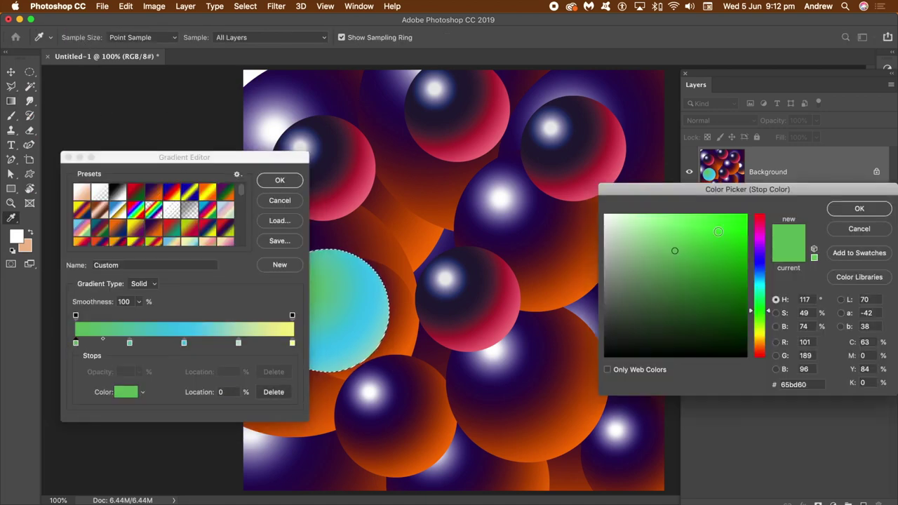
pyautogui.click(606, 215)
pyautogui.click(854, 209)
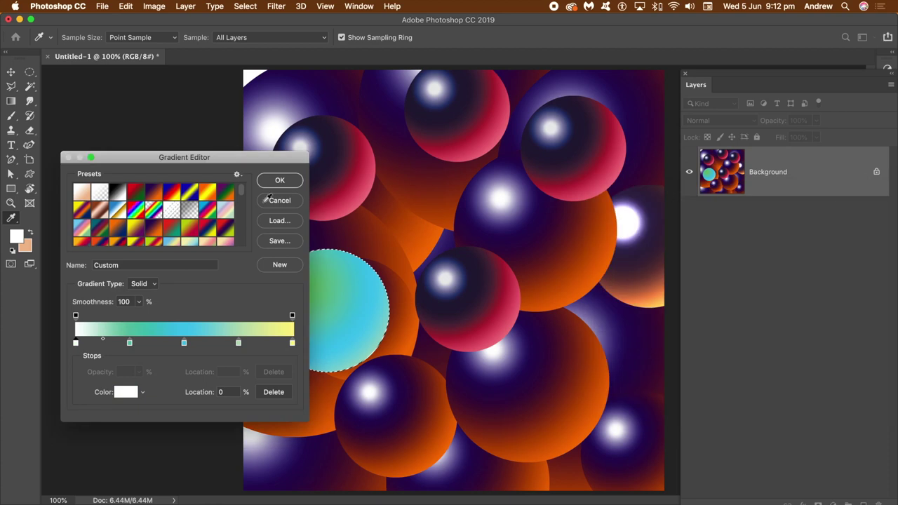
pyautogui.click(280, 181)
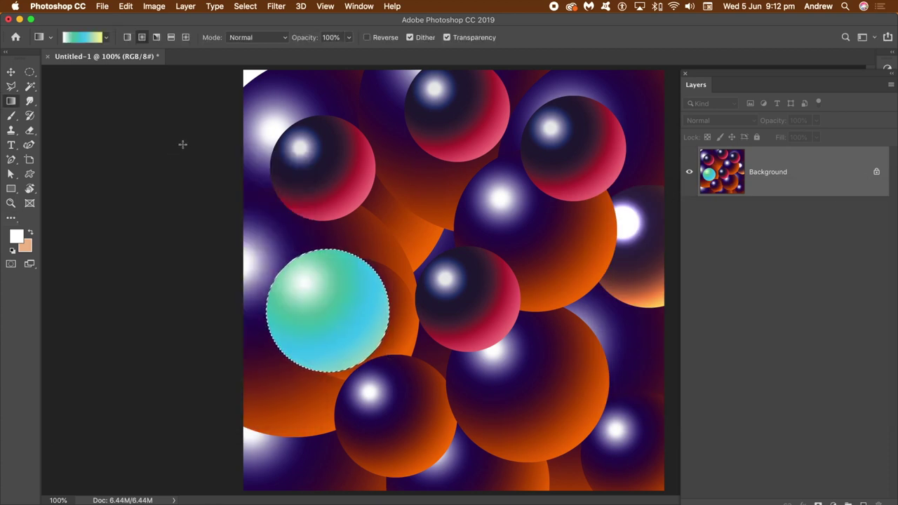
pyautogui.click(126, 7)
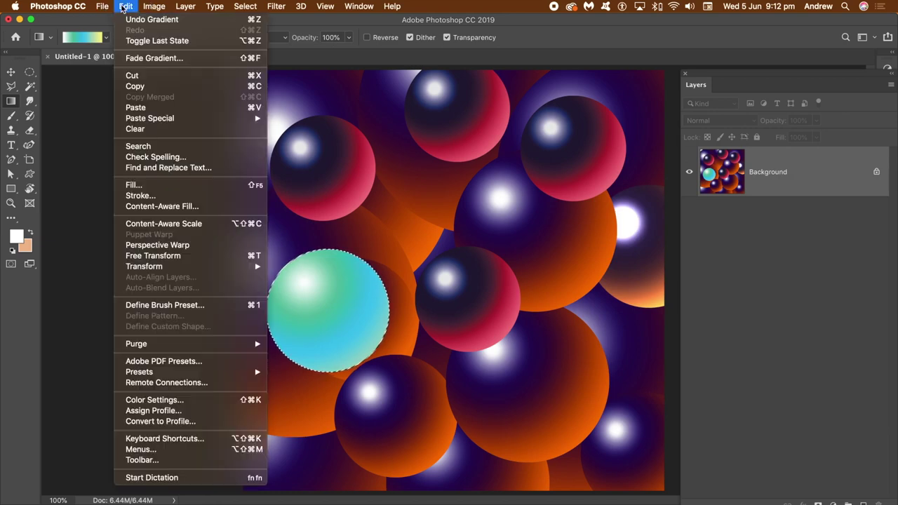
pyautogui.click(133, 85)
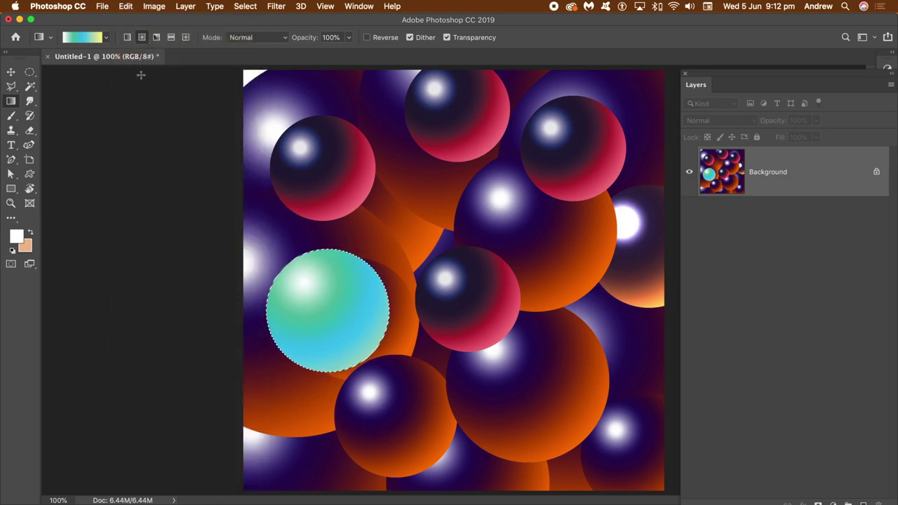
# Step: Deselect, paste the copied cyan sphere as Layer 1, and convert it to a smart object
pyautogui.click(247, 6)
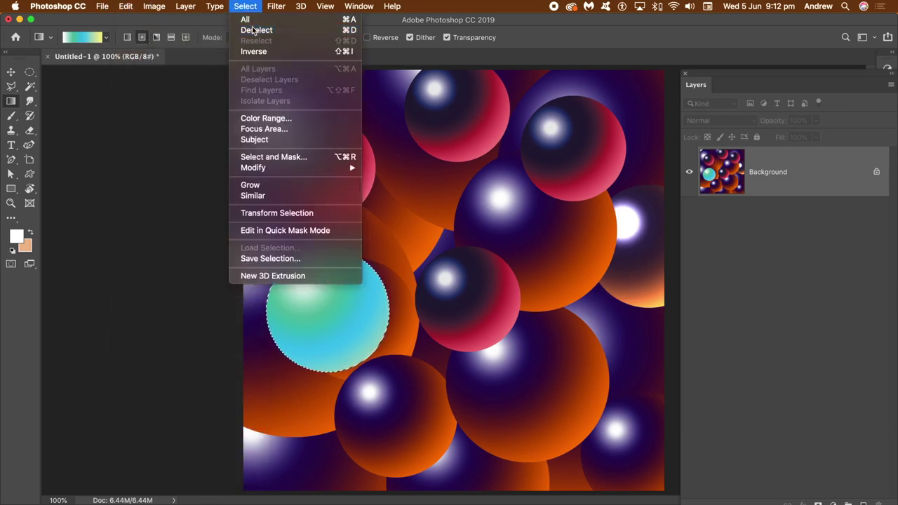
pyautogui.click(254, 31)
pyautogui.click(126, 6)
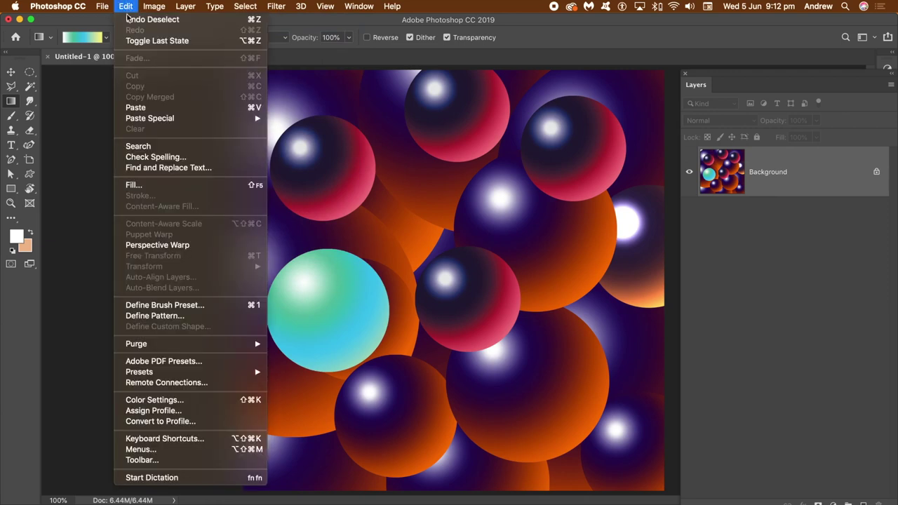
pyautogui.click(136, 109)
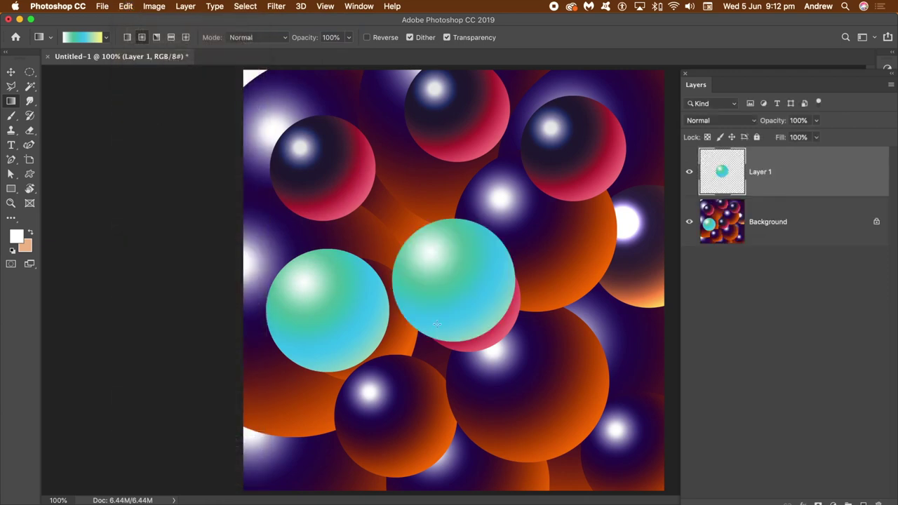
pyautogui.click(184, 6)
pyautogui.moveTo(218, 223)
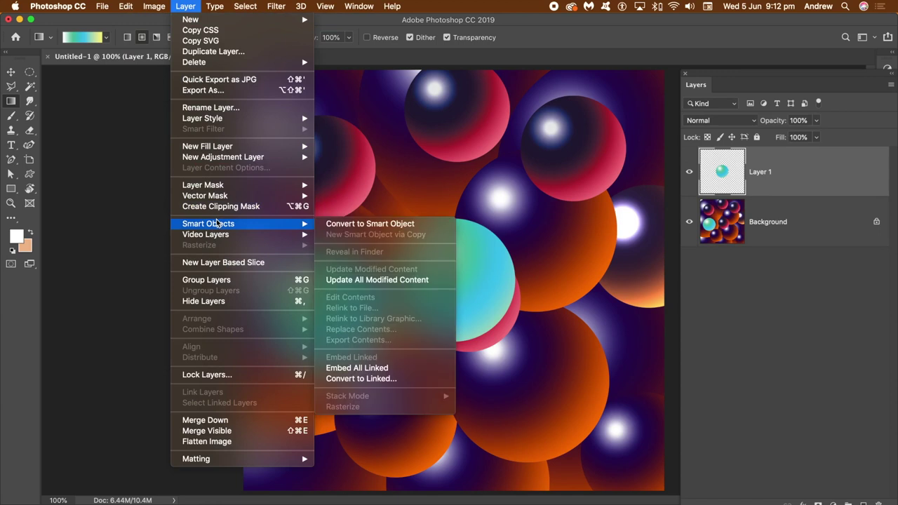
pyautogui.click(359, 225)
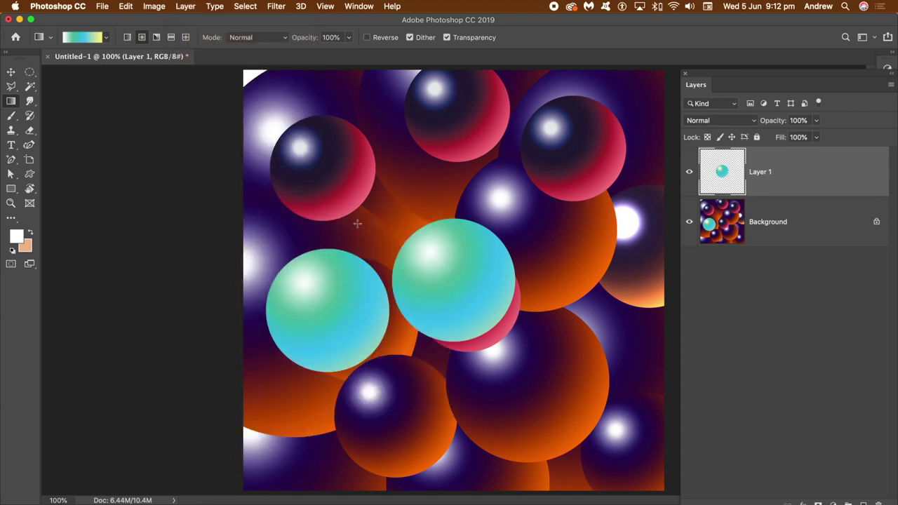
pyautogui.click(10, 72)
# Step: Move a teal sphere copy upper-left, shrink one to 60% near bottom-left, and duplicate it into the top-left corner
pyautogui.moveTo(461, 257); pyautogui.dragTo(218, 351)
pyautogui.moveTo(283, 324); pyautogui.dragTo(268, 414)
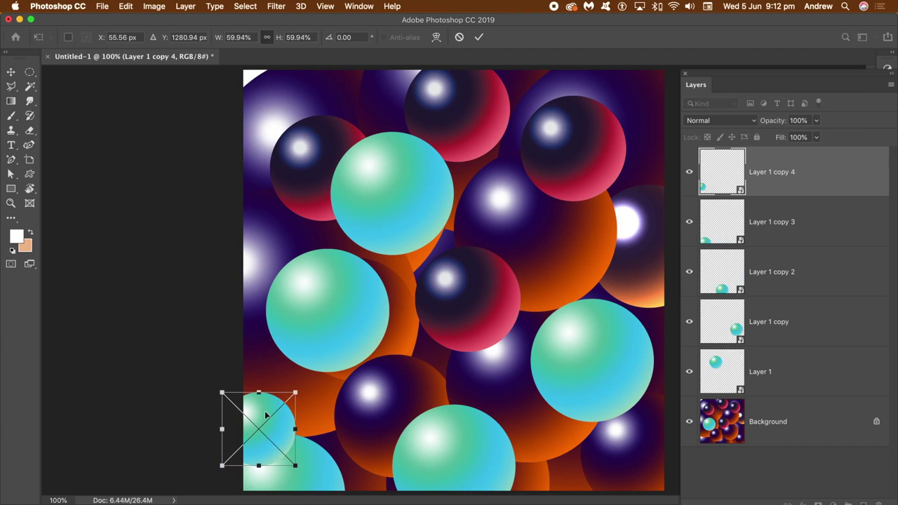
pyautogui.press('Return')
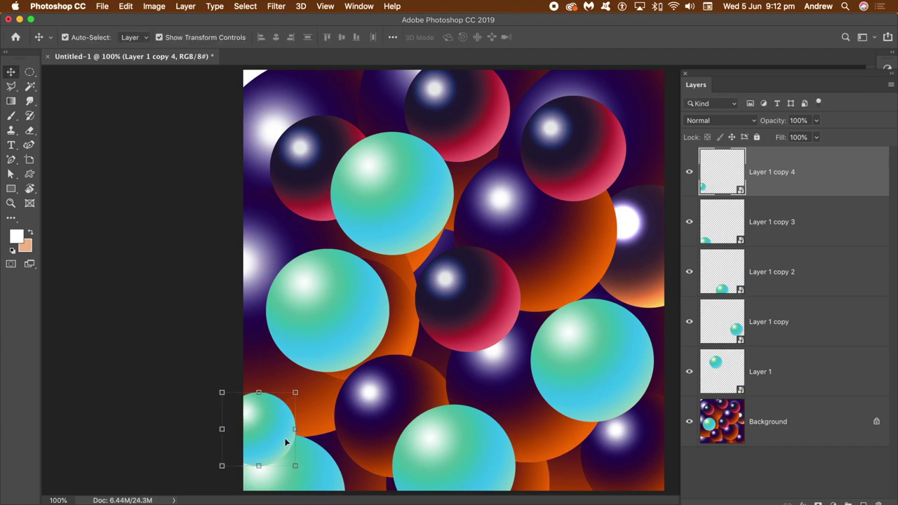
pyautogui.moveTo(284, 429); pyautogui.dragTo(319, 97)
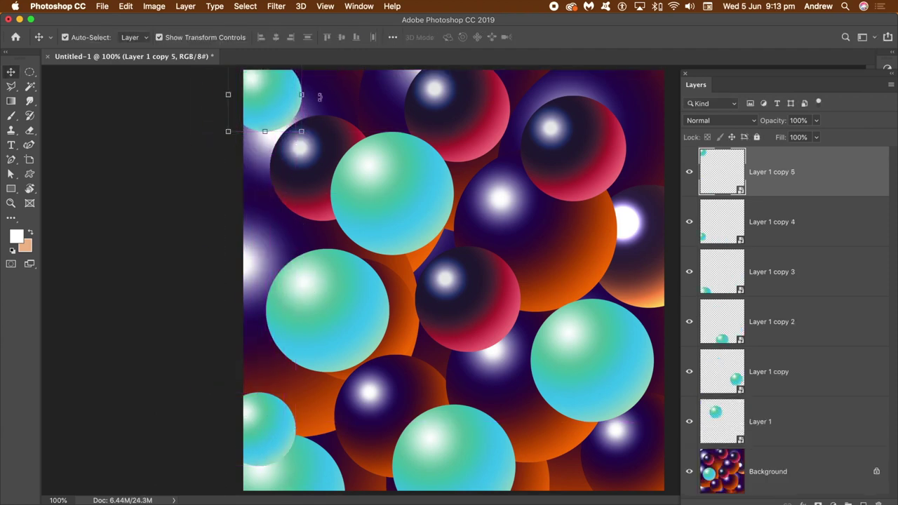
pyautogui.click(185, 7)
pyautogui.click(210, 442)
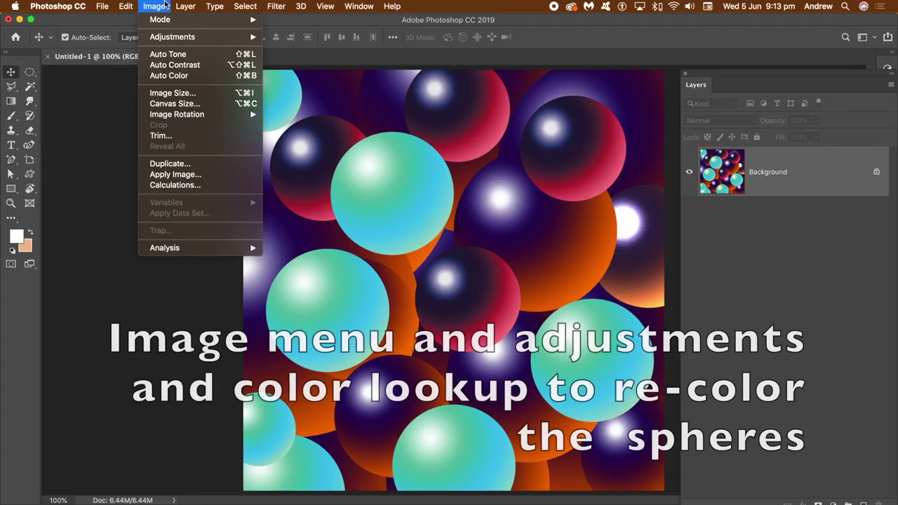
pyautogui.moveTo(165, 39)
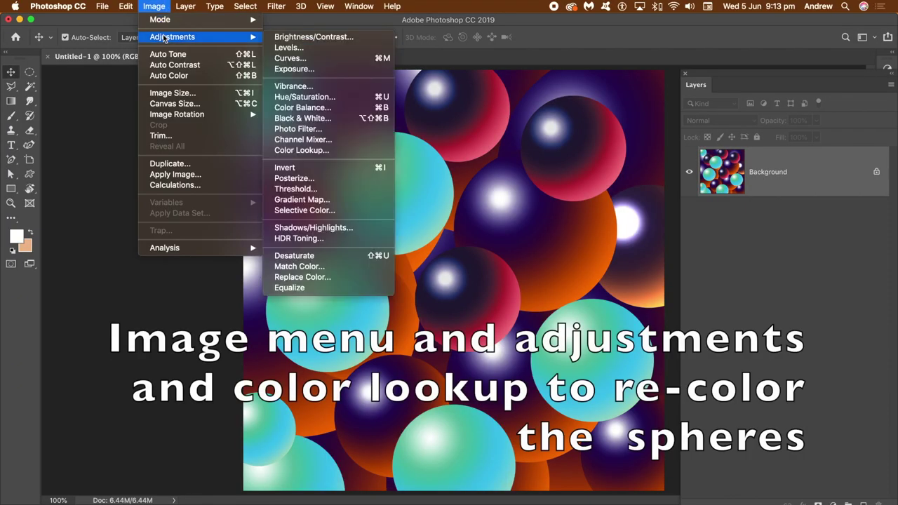
pyautogui.click(301, 151)
pyautogui.click(595, 182)
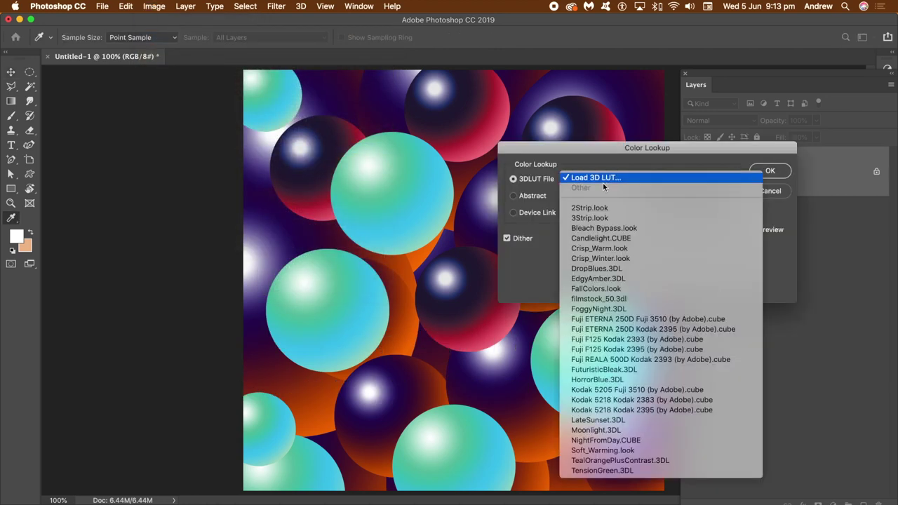
pyautogui.click(603, 239)
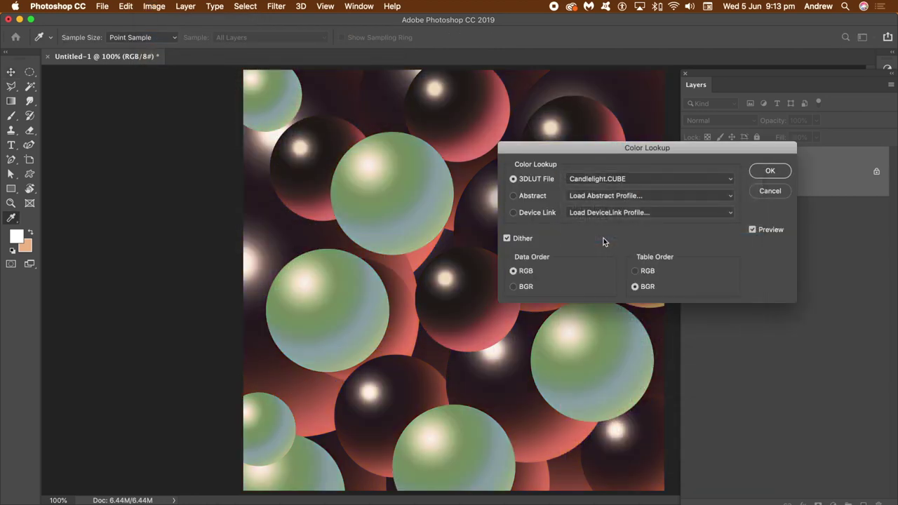
pyautogui.click(620, 178)
pyautogui.click(620, 186)
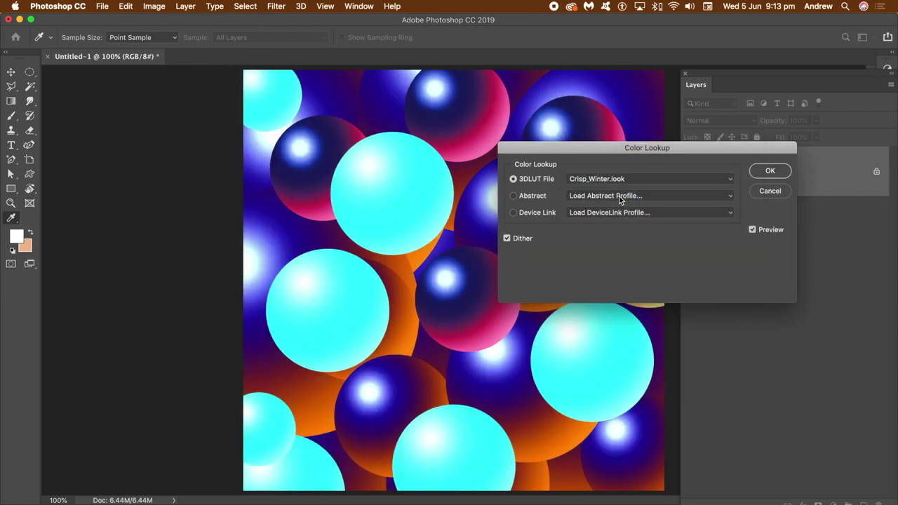
pyautogui.click(613, 180)
pyautogui.click(613, 217)
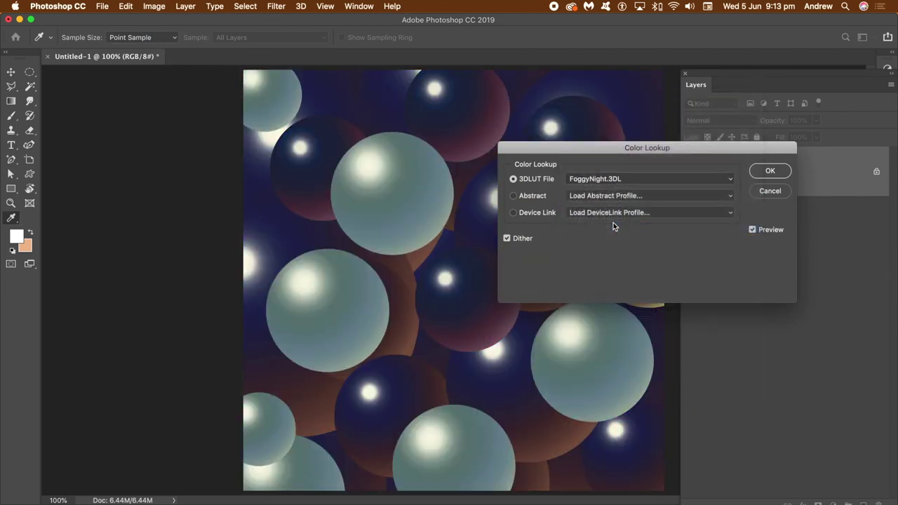
pyautogui.click(615, 182)
pyautogui.click(614, 236)
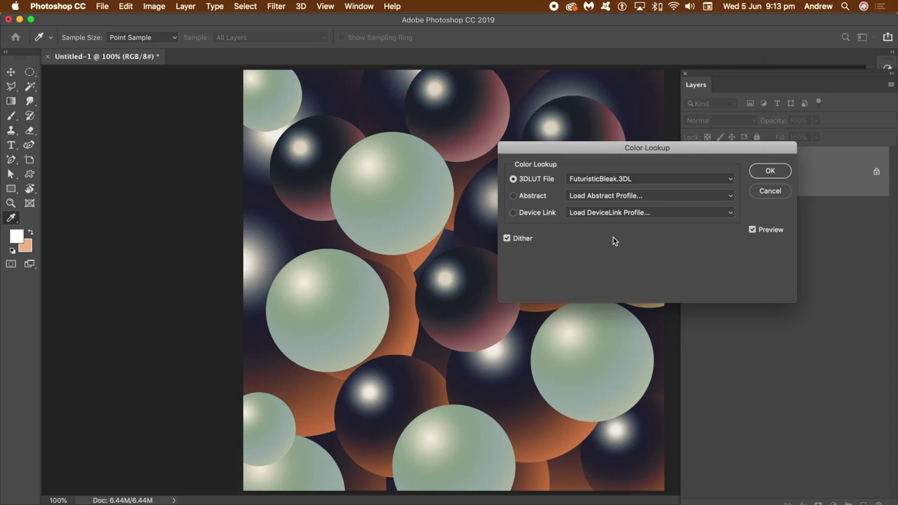
pyautogui.click(610, 181)
pyautogui.click(612, 219)
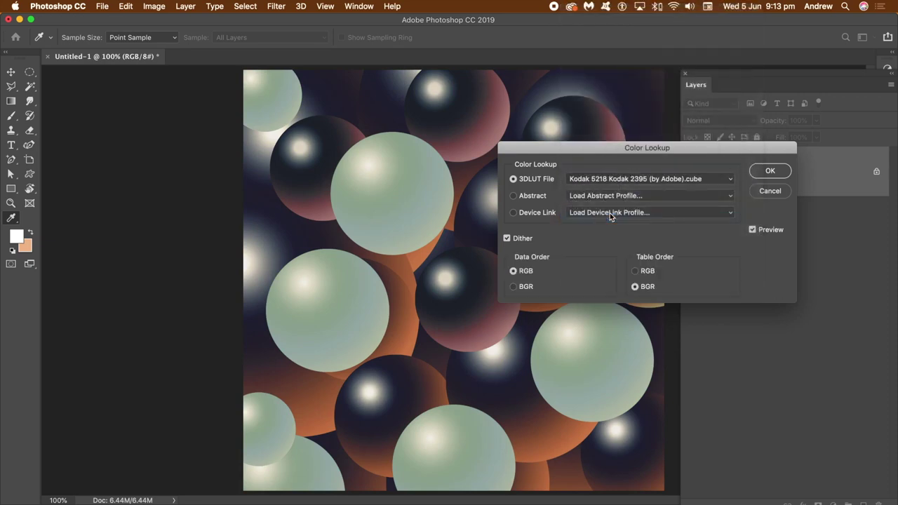
pyautogui.moveTo(570, 150); pyautogui.dragTo(685, 148)
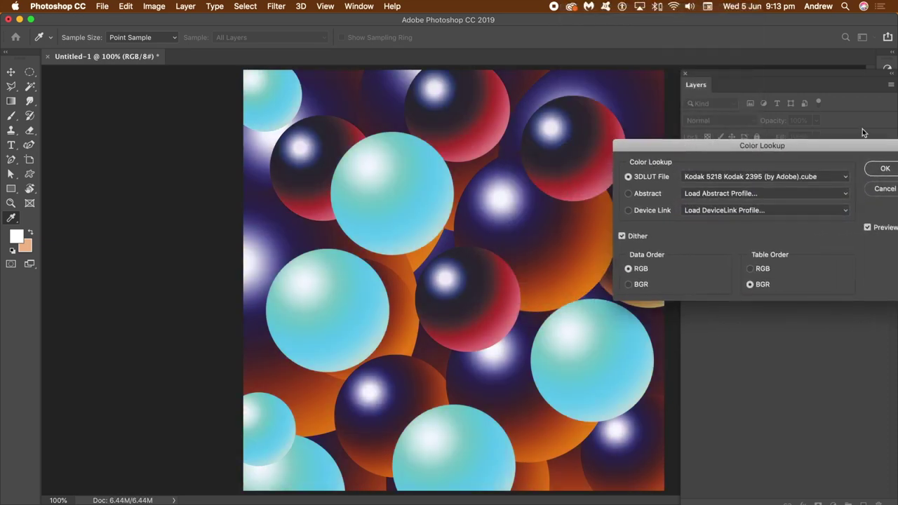
pyautogui.click(886, 169)
pyautogui.click(126, 7)
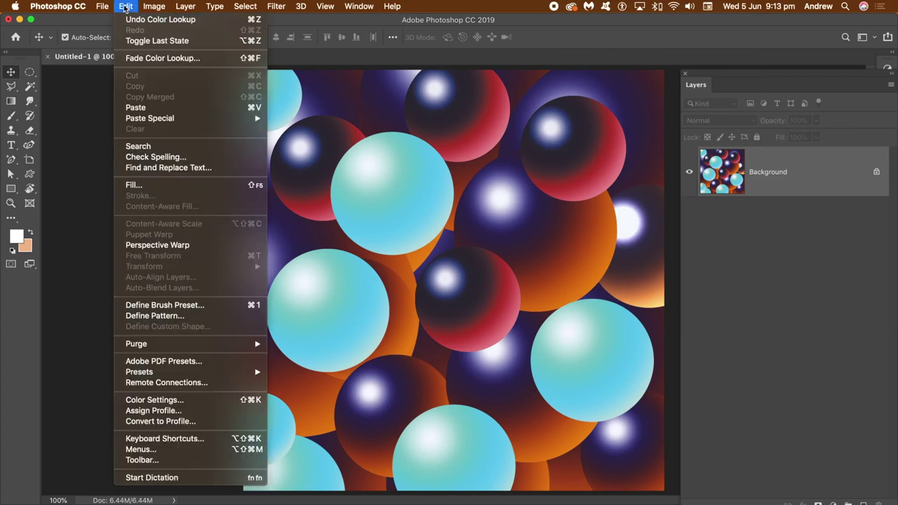
pyautogui.click(130, 20)
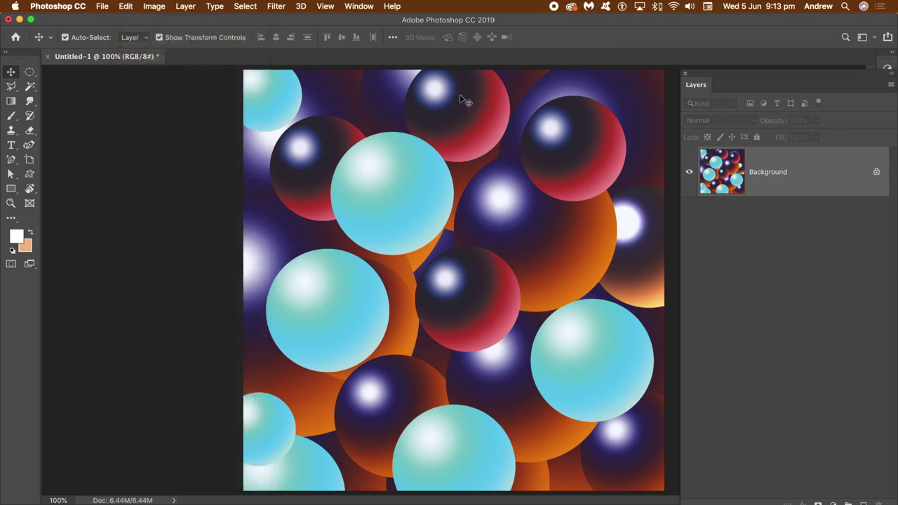
# Step: Apply a Camera Raw Filter with Temperature +13, Tint +26, Exposure -0.75 and Contrast -28
pyautogui.click(276, 6)
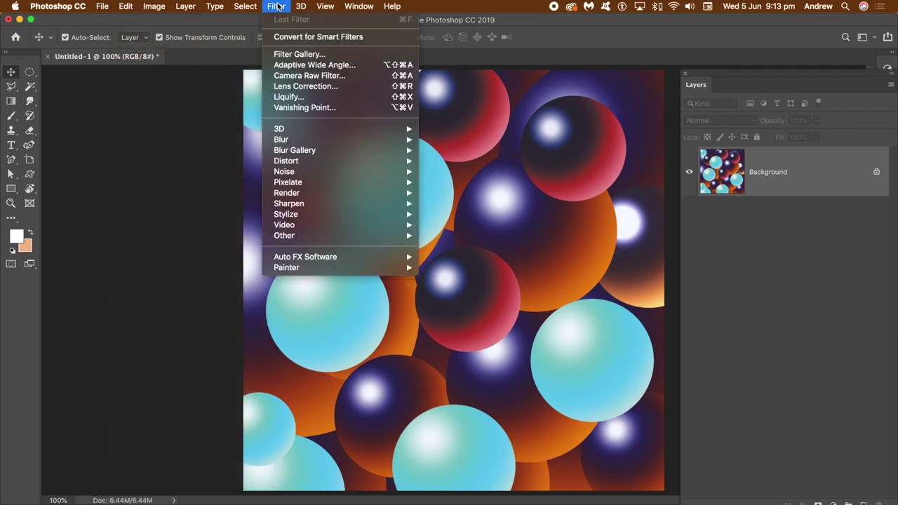
pyautogui.click(302, 75)
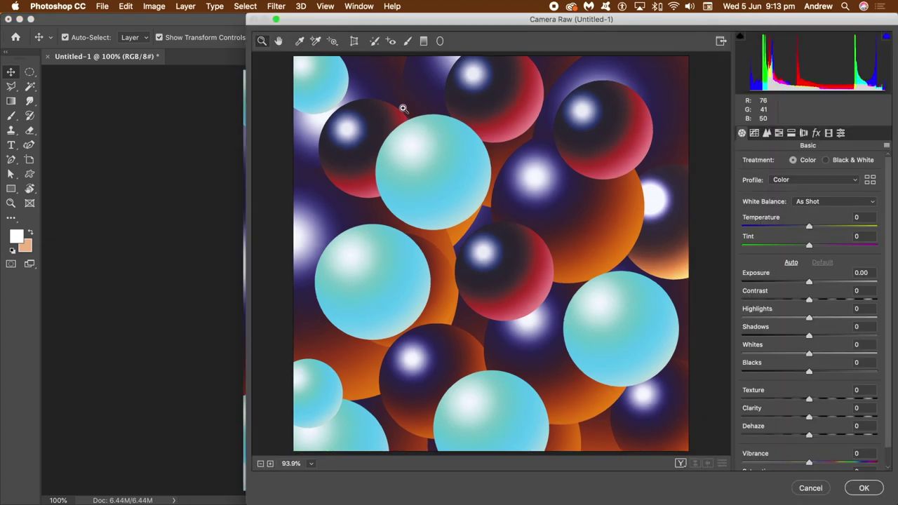
pyautogui.moveTo(814, 232); pyautogui.dragTo(827, 245)
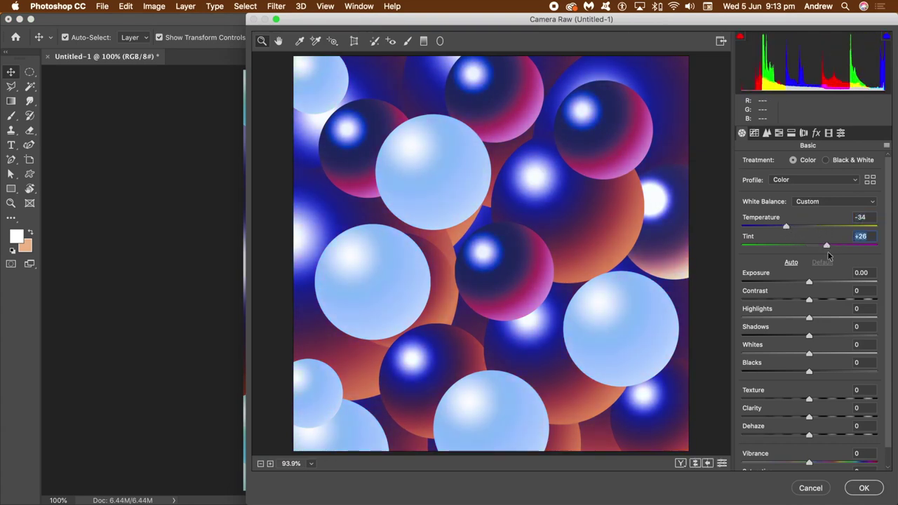
pyautogui.moveTo(809, 282); pyautogui.dragTo(790, 300)
pyautogui.moveTo(797, 227); pyautogui.dragTo(818, 226)
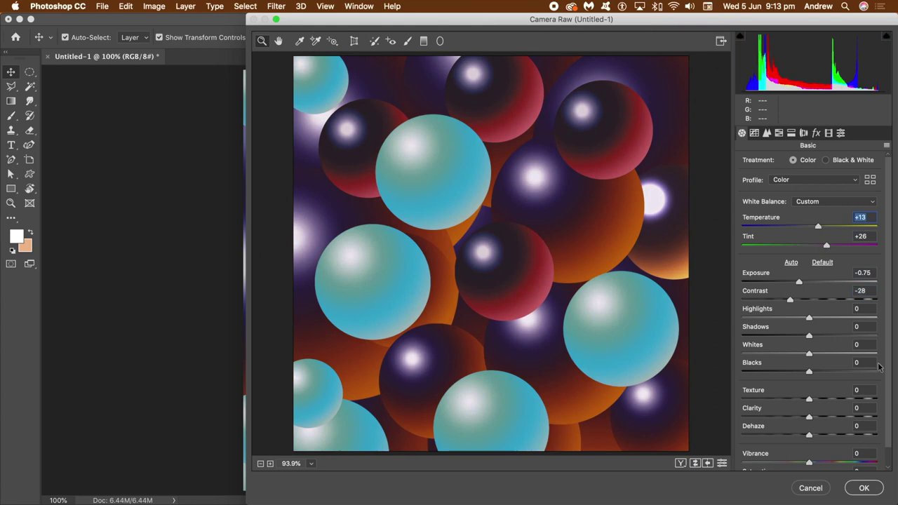
pyautogui.click(867, 490)
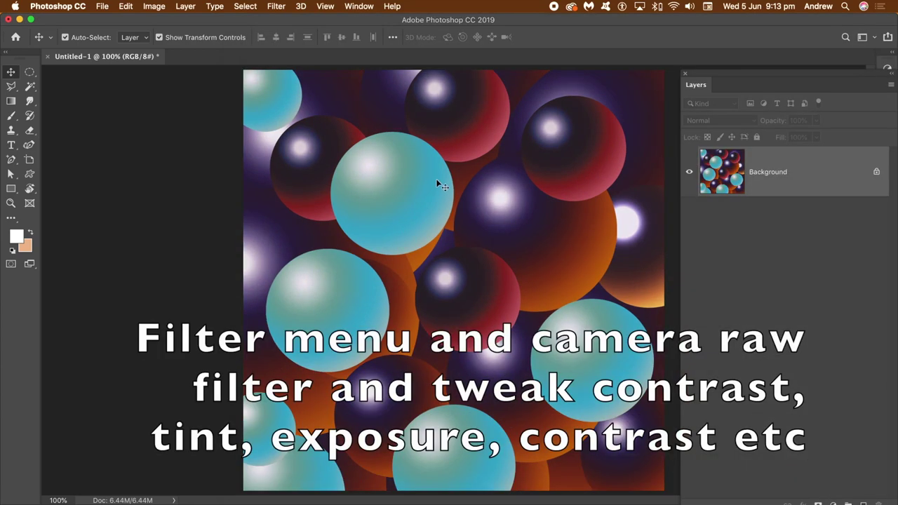
# Step: Run Camera Raw again, shifting Tint to -40 and lowering Exposure slightly
pyautogui.click(282, 6)
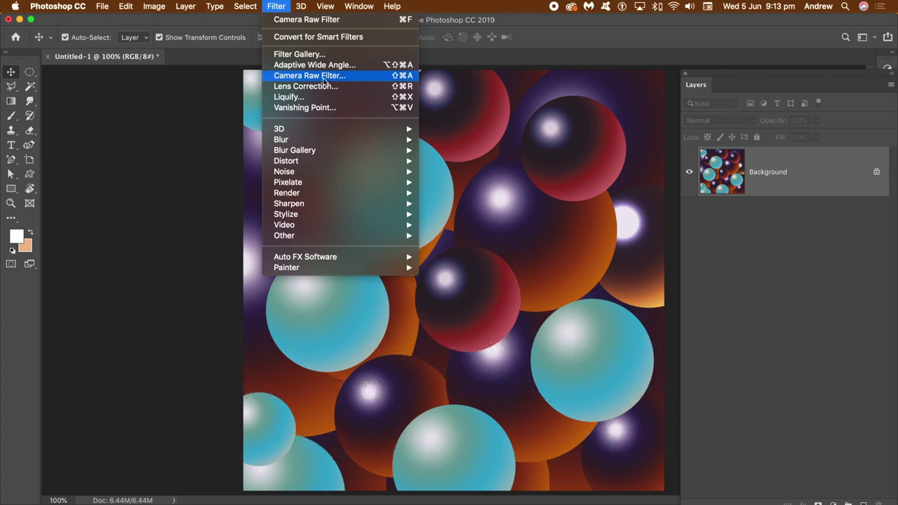
pyautogui.click(562, 133)
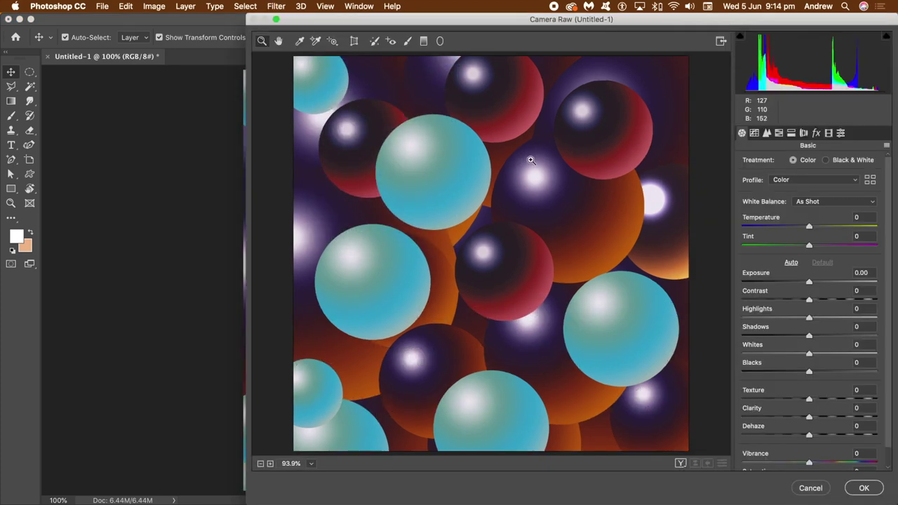
pyautogui.moveTo(810, 245); pyautogui.dragTo(783, 245)
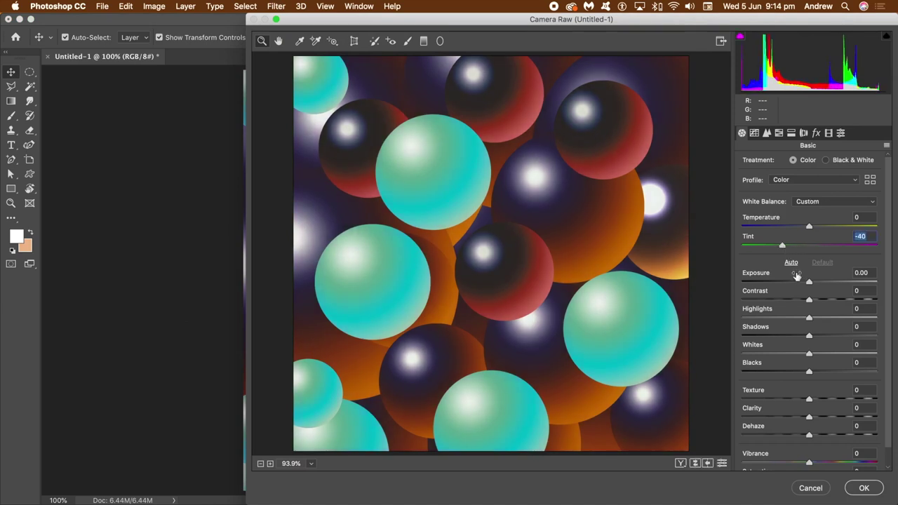
pyautogui.moveTo(810, 281); pyautogui.dragTo(828, 318)
pyautogui.click(863, 488)
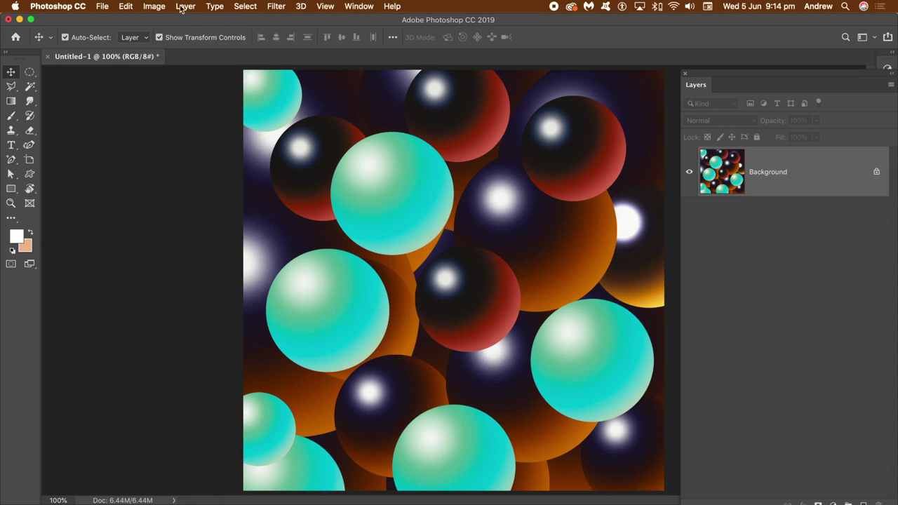
# Step: Drag a rainbow spectrum gradient diagonally across the whole image in Difference blending mode
pyautogui.click(10, 102)
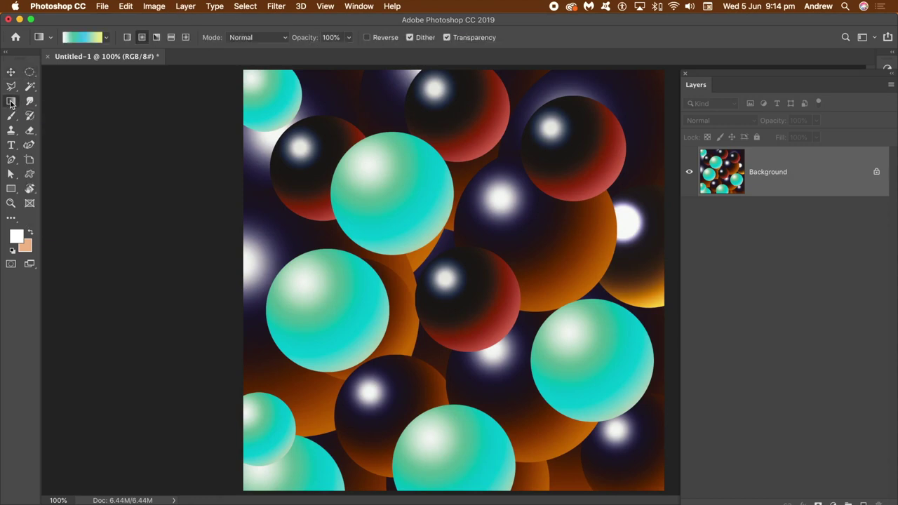
pyautogui.click(105, 37)
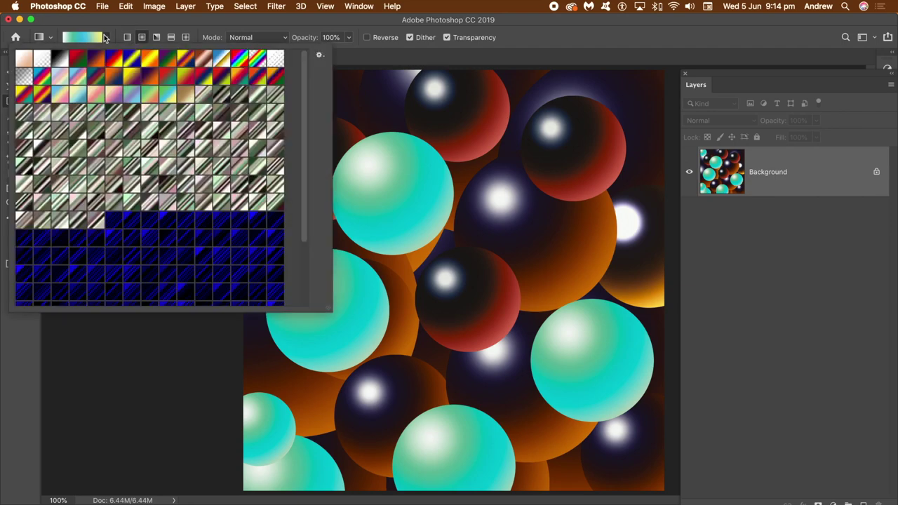
pyautogui.click(42, 77)
pyautogui.click(197, 28)
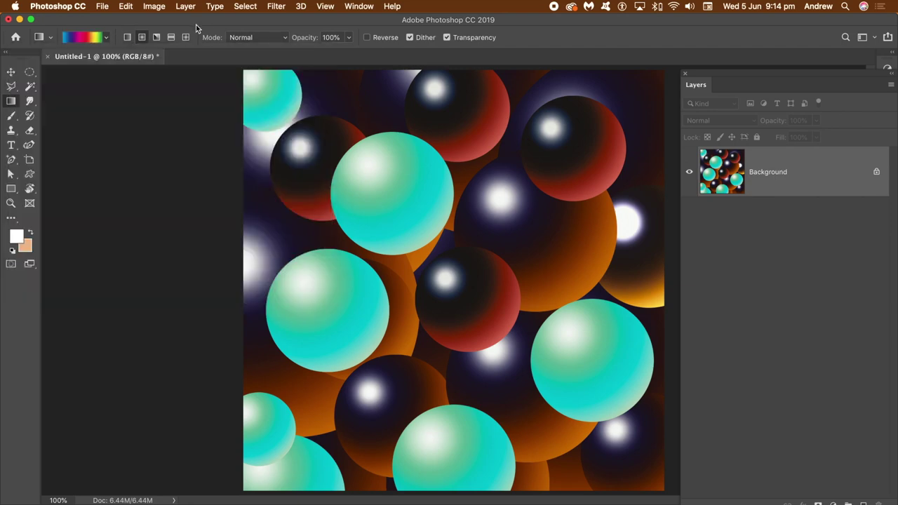
pyautogui.click(256, 37)
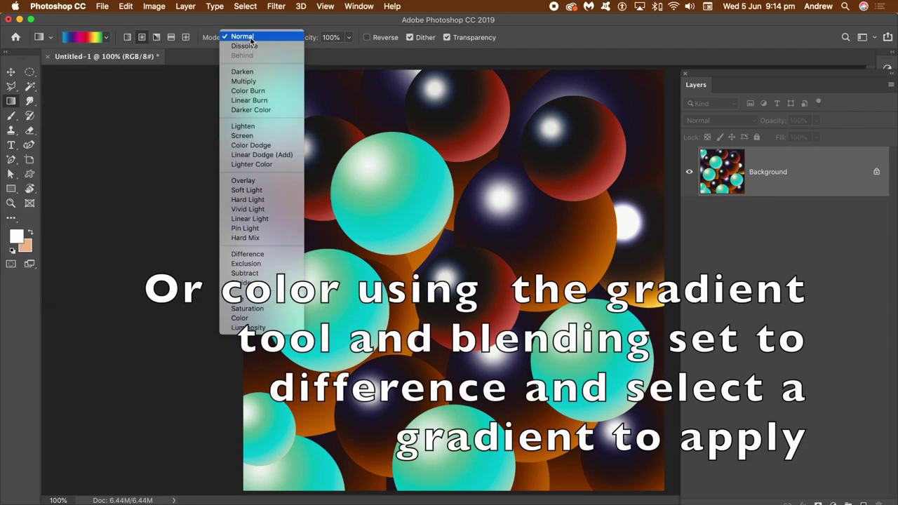
pyautogui.click(267, 256)
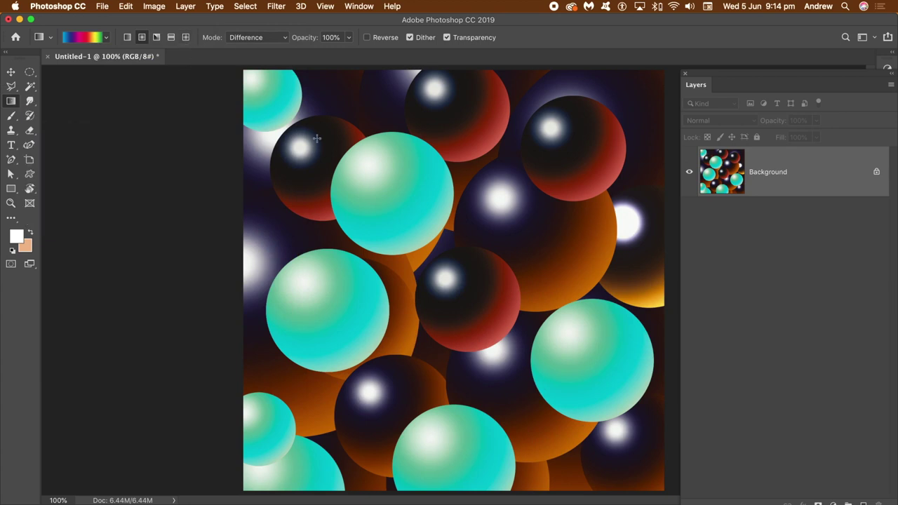
pyautogui.moveTo(317, 138); pyautogui.dragTo(715, 379)
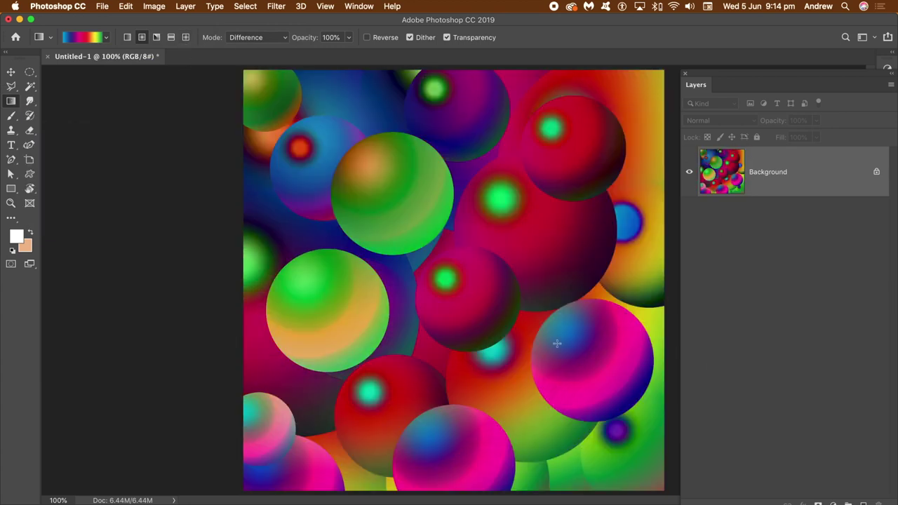
pyautogui.click(125, 7)
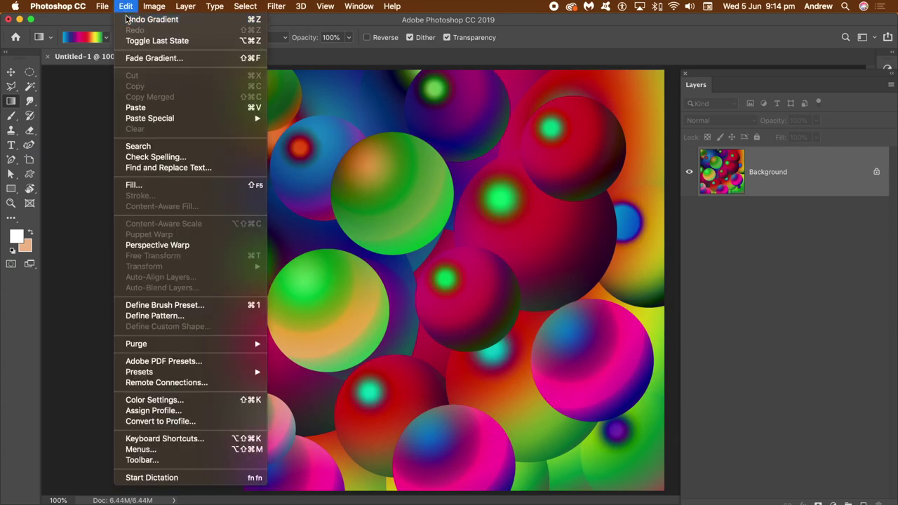
# Step: Undo the rainbow gradient and drag a red-yellow gradient diagonally across the image
pyautogui.click(119, 19)
pyautogui.click(108, 36)
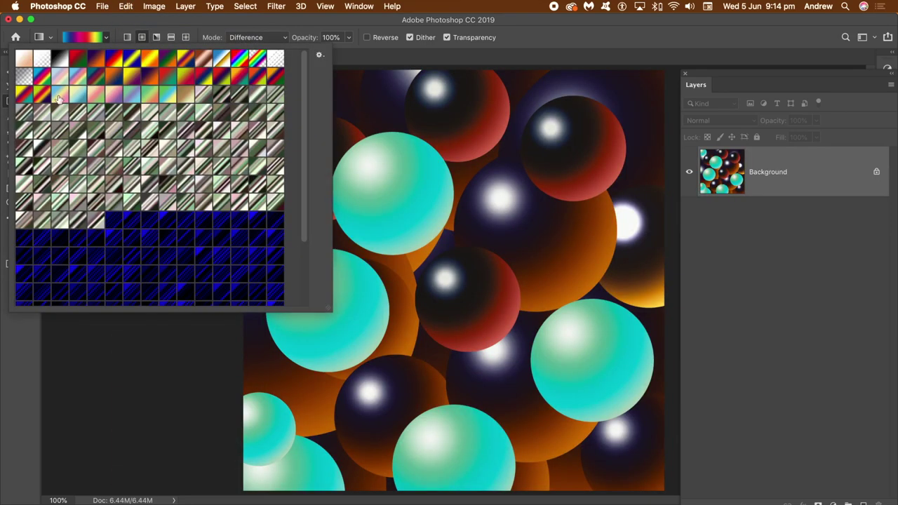
pyautogui.click(41, 99)
pyautogui.moveTo(389, 116); pyautogui.dragTo(689, 442)
# Step: Undo the red-yellow gradient and try a red-blue-purple gradient from top-right to bottom-left instead
pyautogui.click(125, 6)
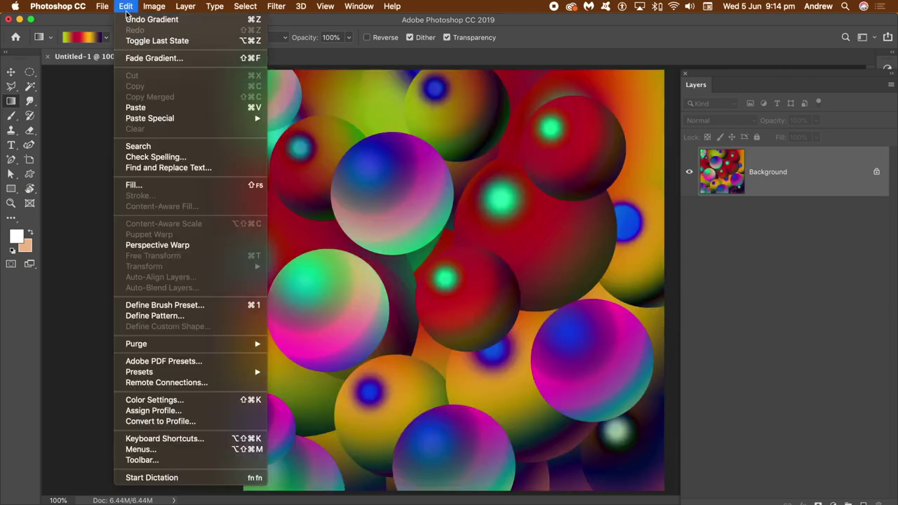
pyautogui.click(120, 19)
pyautogui.click(107, 37)
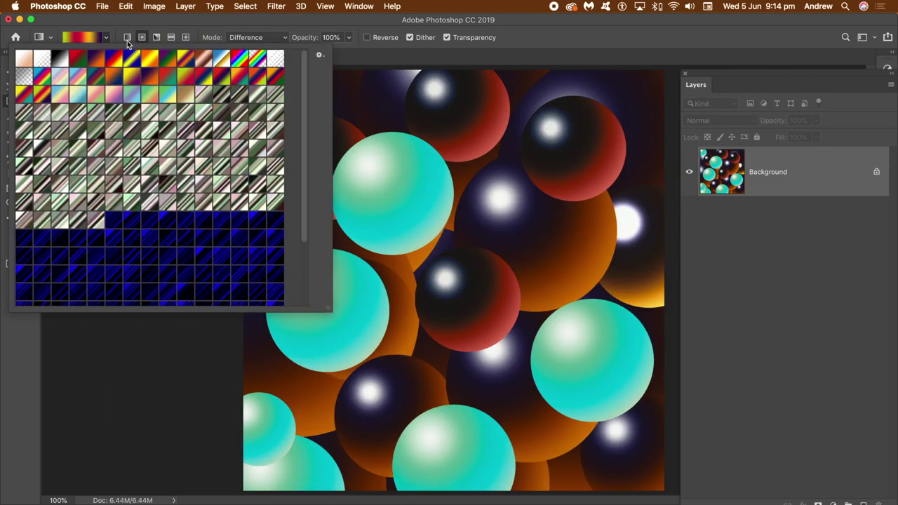
pyautogui.click(257, 74)
pyautogui.moveTo(567, 117); pyautogui.dragTo(197, 447)
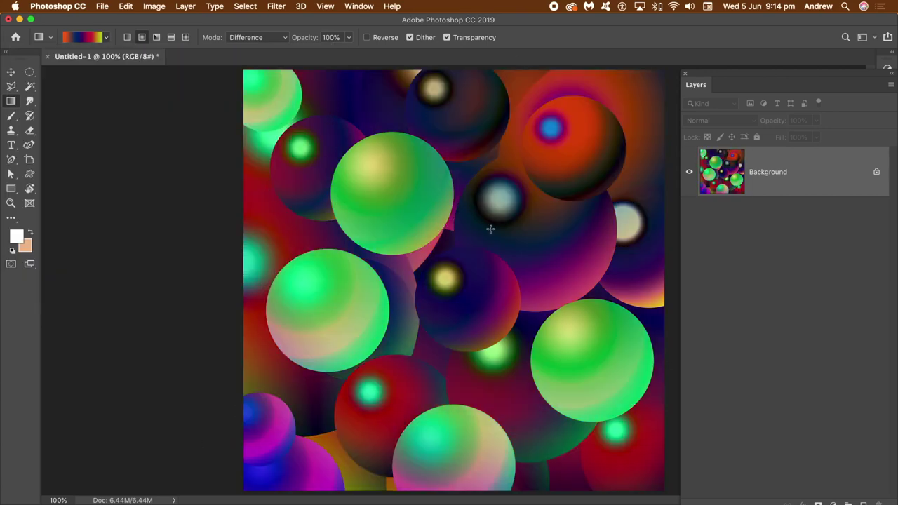
# Step: Undo the red-blue-purple gradient and apply the rainbow spectrum gradient from top-right to bottom-left
pyautogui.click(127, 7)
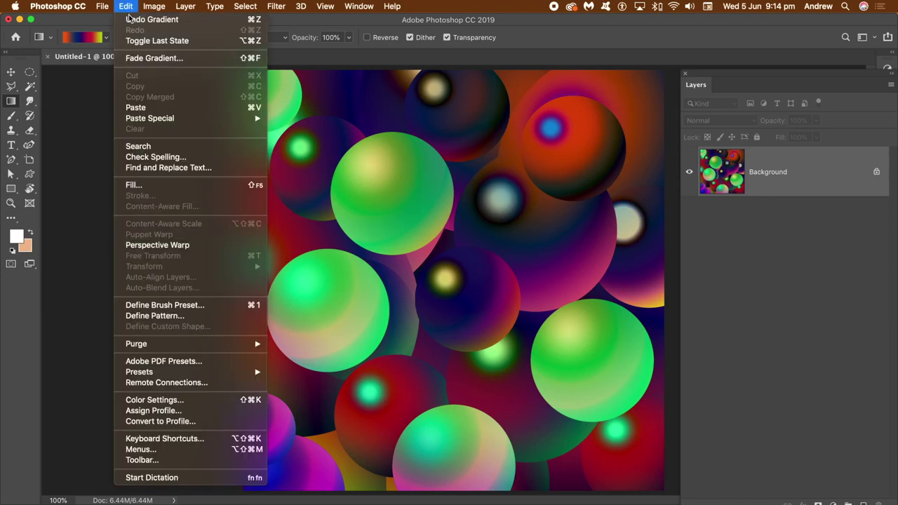
pyautogui.click(141, 23)
pyautogui.click(106, 37)
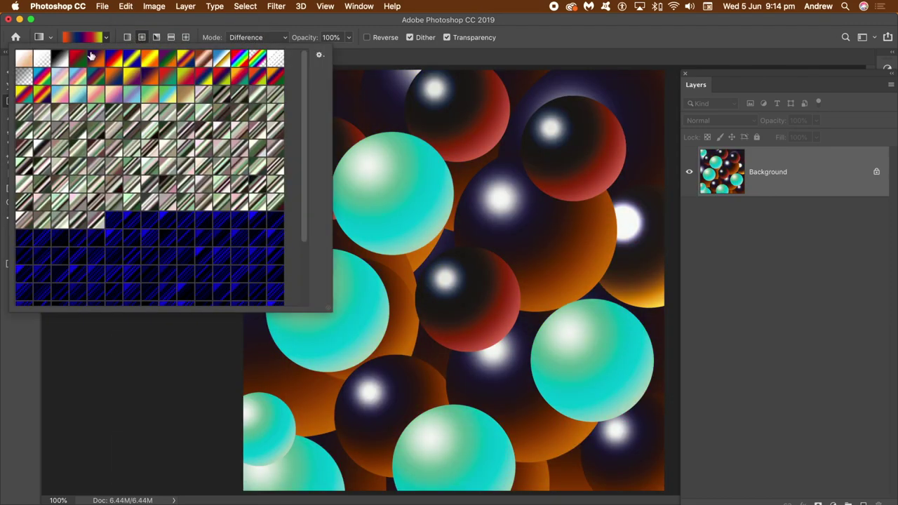
pyautogui.click(42, 79)
pyautogui.click(629, 85)
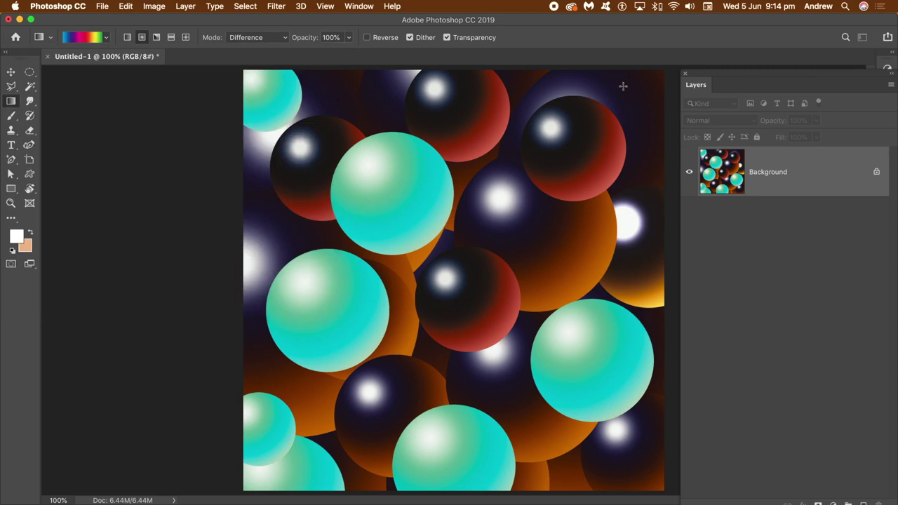
pyautogui.moveTo(627, 81); pyautogui.dragTo(181, 486)
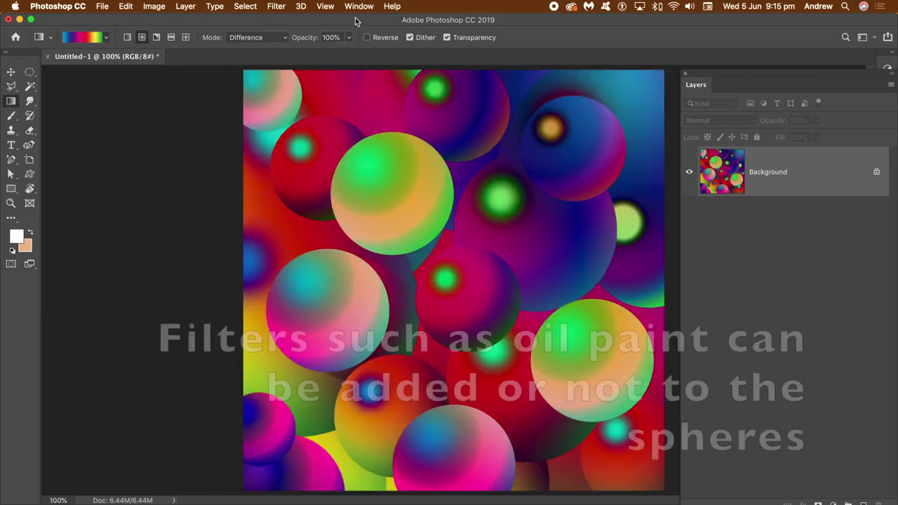
# Step: Apply Filter > Stylize > Oil Paint with OK, then reapply it from the top of the Filter menu
pyautogui.click(276, 7)
pyautogui.moveTo(293, 214)
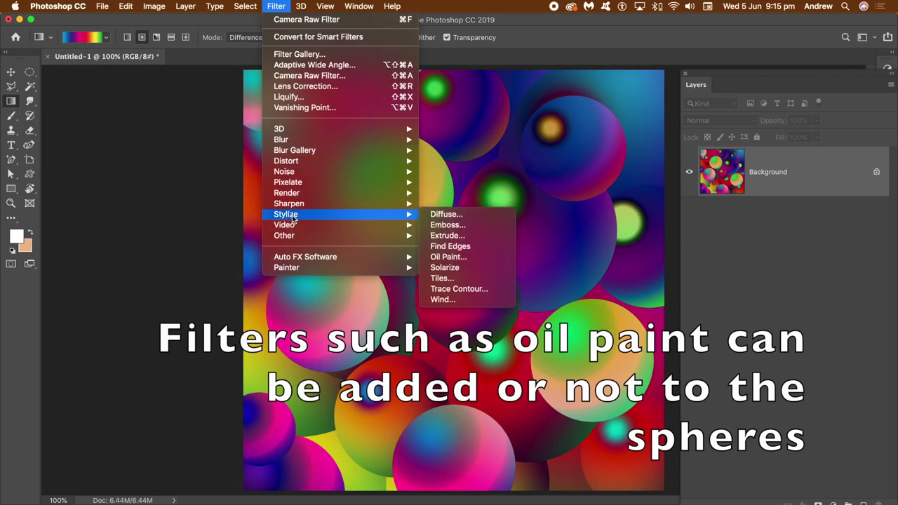
pyautogui.click(468, 258)
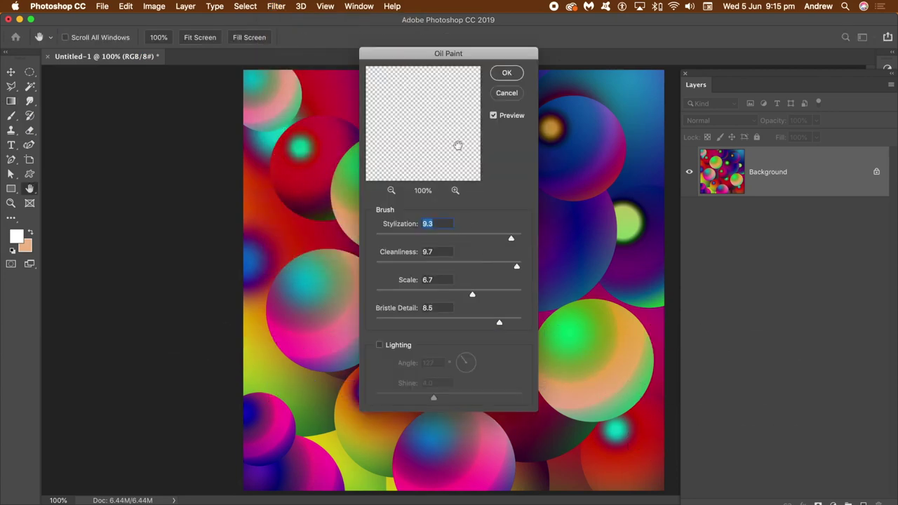
pyautogui.click(508, 76)
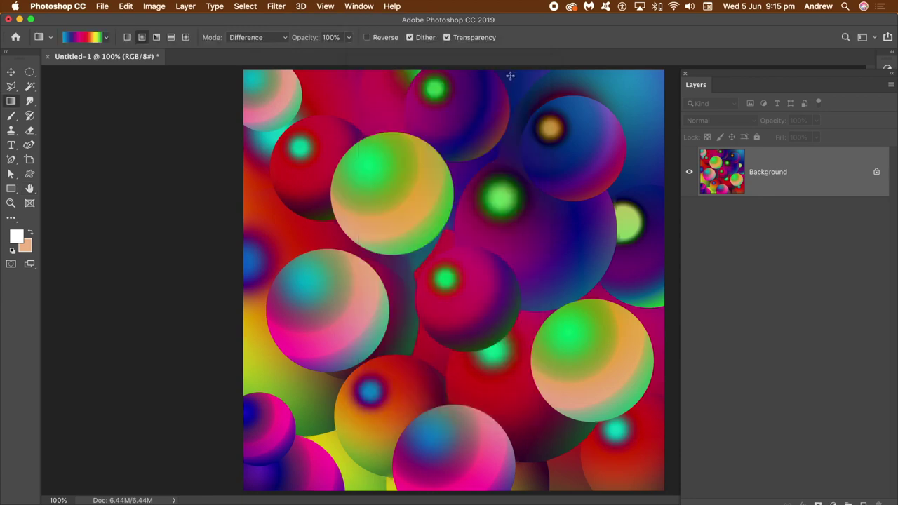
pyautogui.click(275, 7)
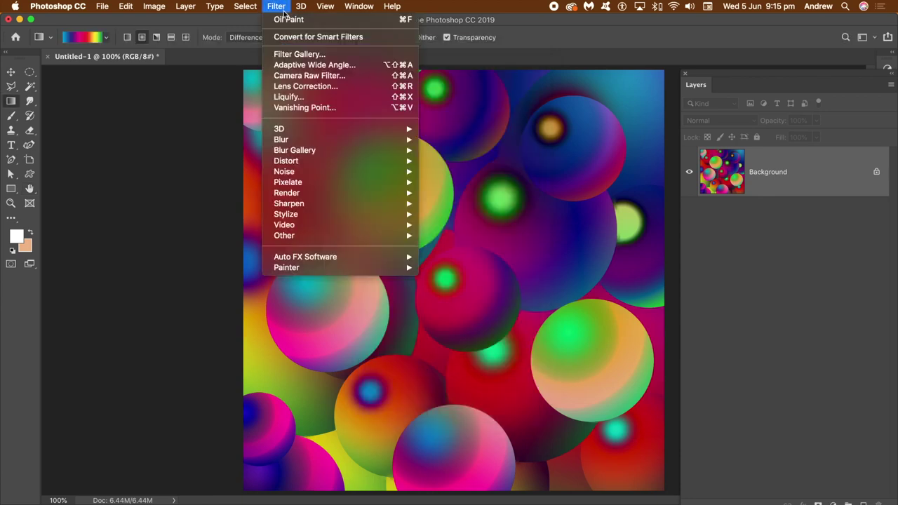
pyautogui.click(286, 20)
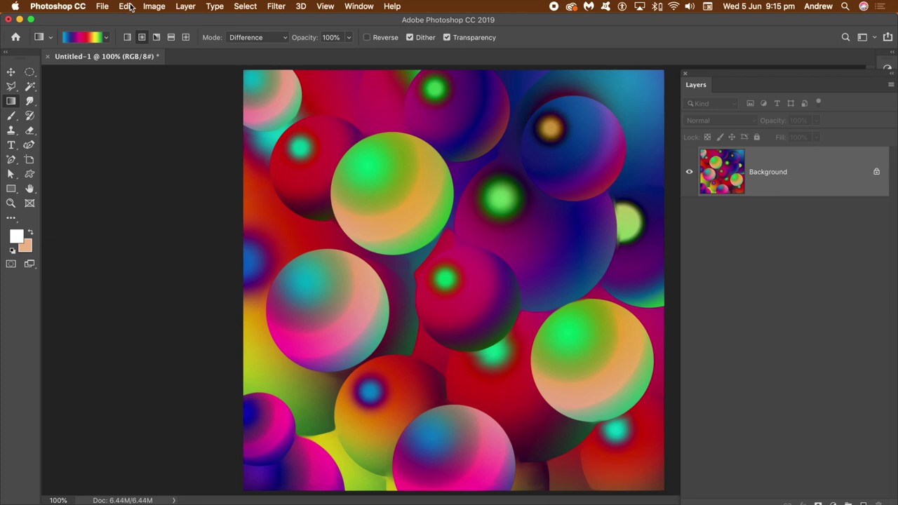
# Step: Show the History panel and step from Color Lookup to the second Camera Raw Filter state
pyautogui.click(365, 8)
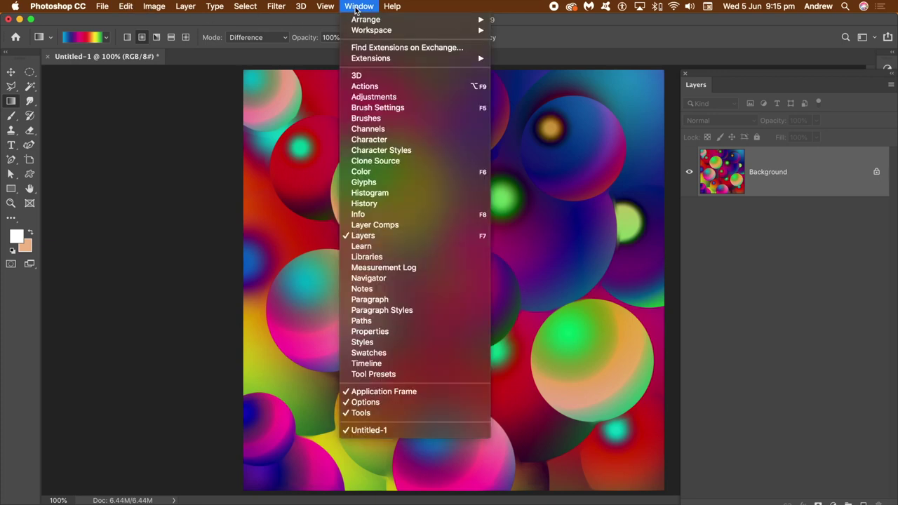
pyautogui.click(393, 205)
pyautogui.moveTo(38, 63); pyautogui.dragTo(158, 99)
pyautogui.click(119, 261)
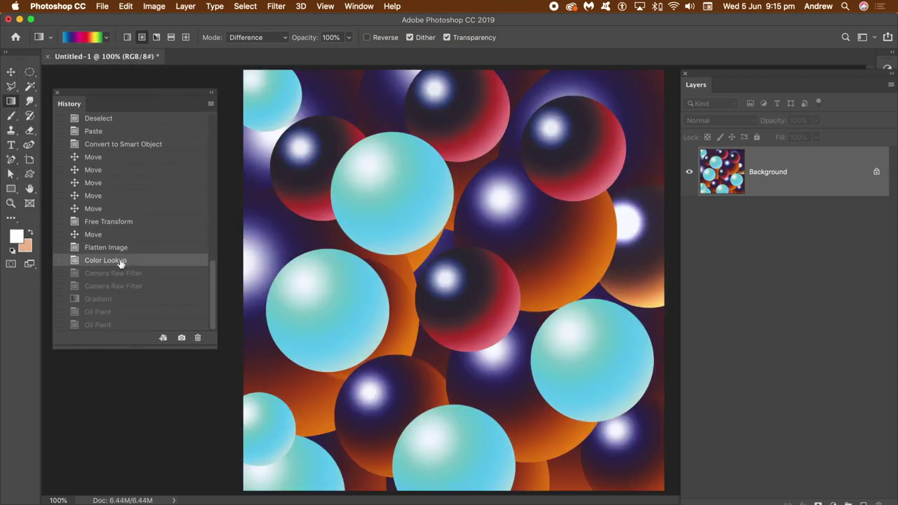
pyautogui.click(119, 273)
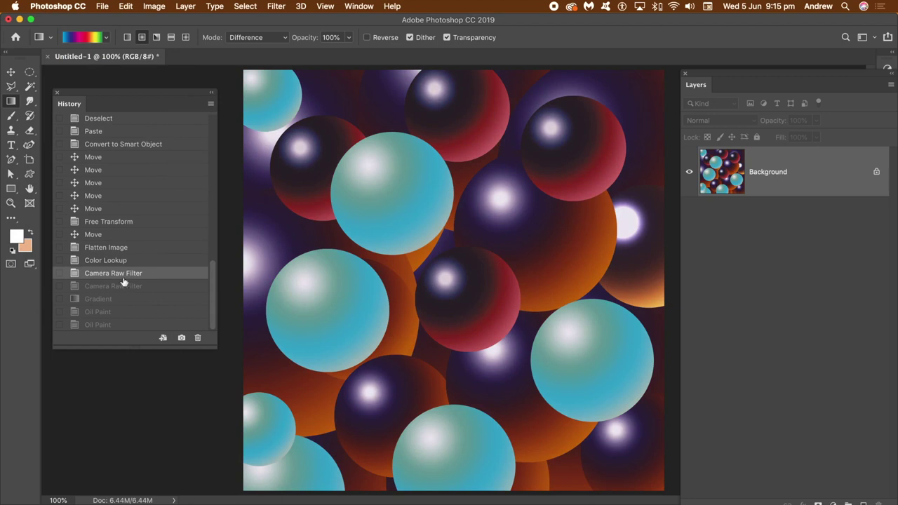
pyautogui.click(125, 285)
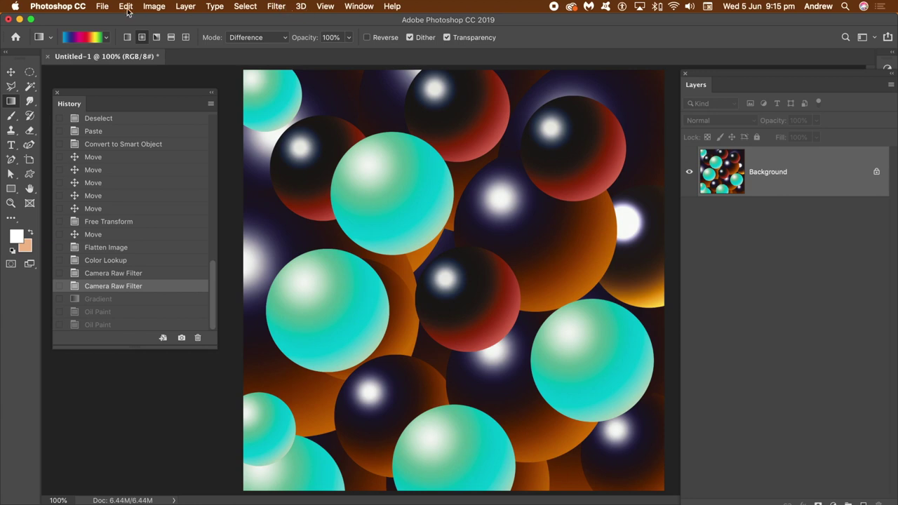
# Step: Open the Image > Adjustments menu and dismiss it without choosing an adjustment
pyautogui.click(160, 10)
pyautogui.moveTo(156, 36)
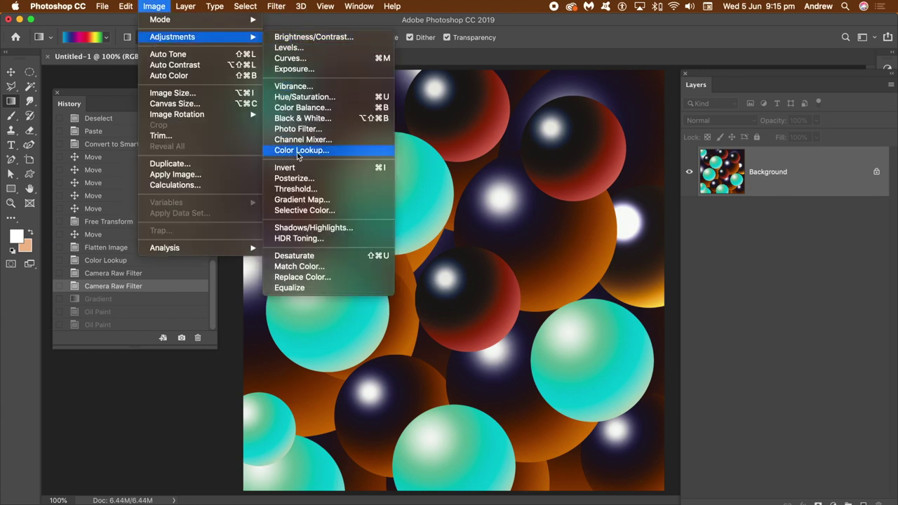
pyautogui.click(571, 38)
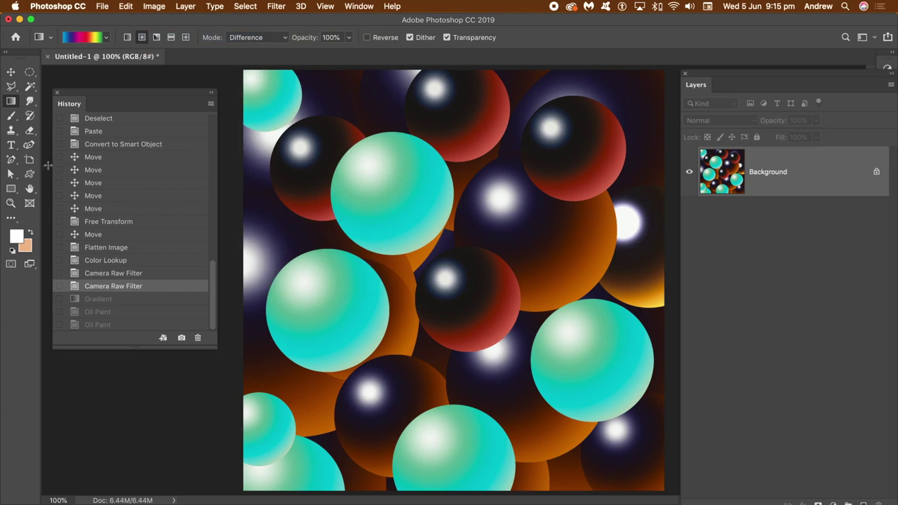